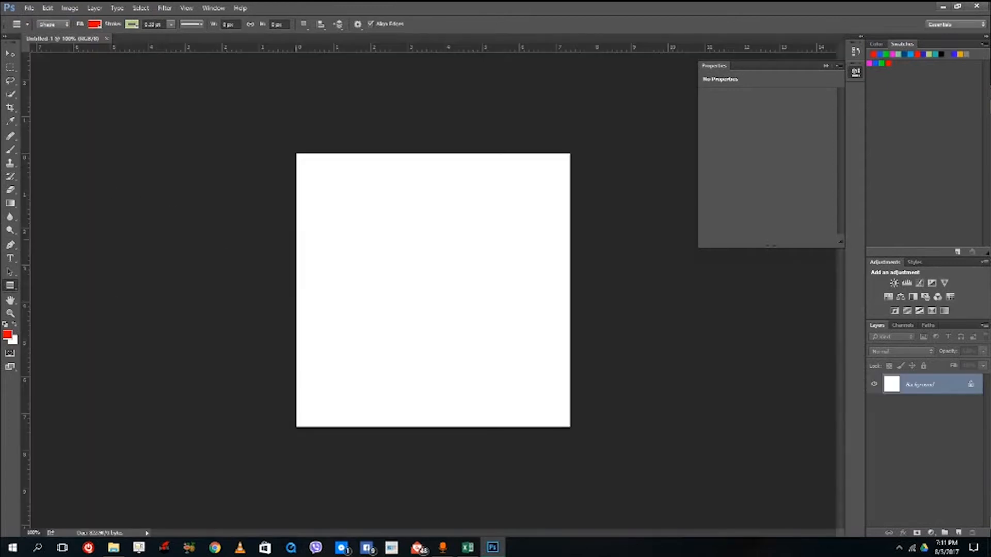
- Draw a closed red five-sided shape about 306 by 223 px on the upper canvas with the Pen tool
{"action": "left_click", "coordinate": [10, 246]}
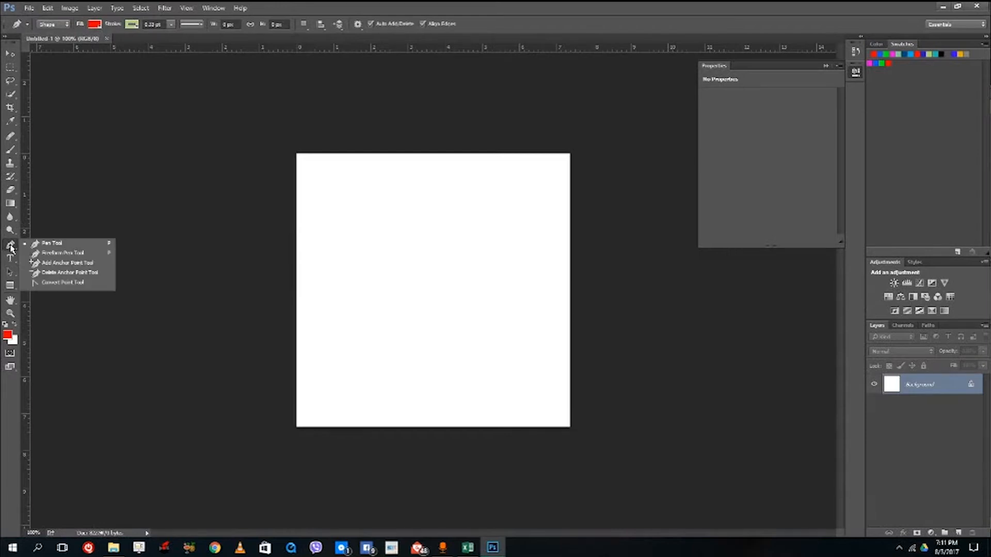
{"action": "left_click", "coordinate": [43, 245]}
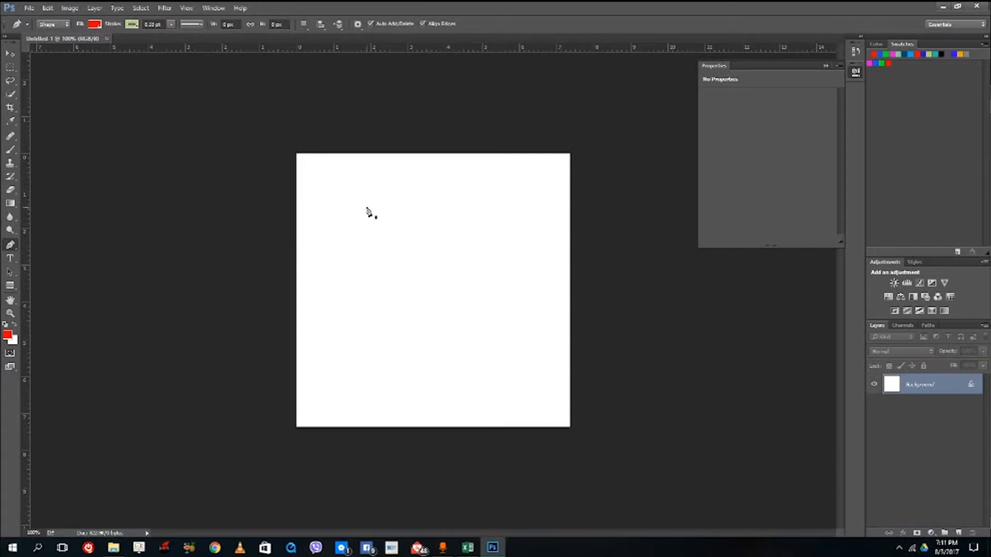
{"action": "left_click", "coordinate": [346, 227]}
{"action": "left_click", "coordinate": [463, 194]}
{"action": "left_click", "coordinate": [494, 259]}
{"action": "left_click", "coordinate": [411, 307]}
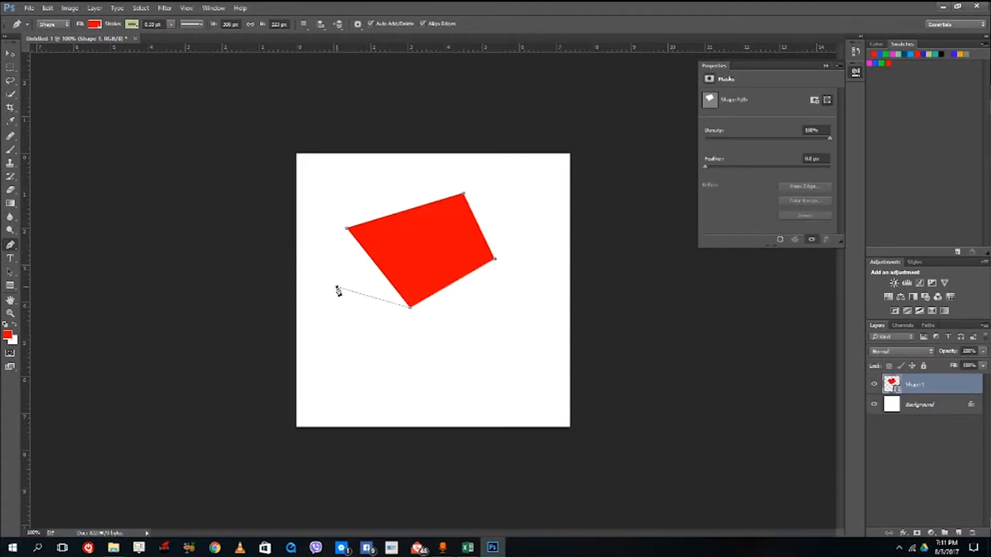
{"action": "left_click", "coordinate": [337, 287]}
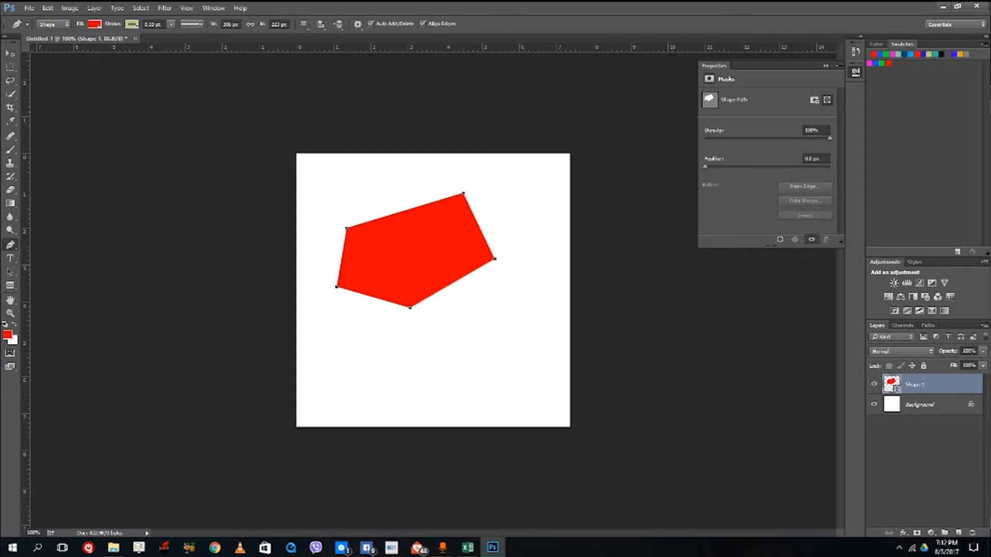
- Set the Pen tool to Path mode and draw a small closed four-sided outline below the large red shape on its layer
{"action": "left_click", "coordinate": [54, 25]}
{"action": "left_click", "coordinate": [51, 42]}
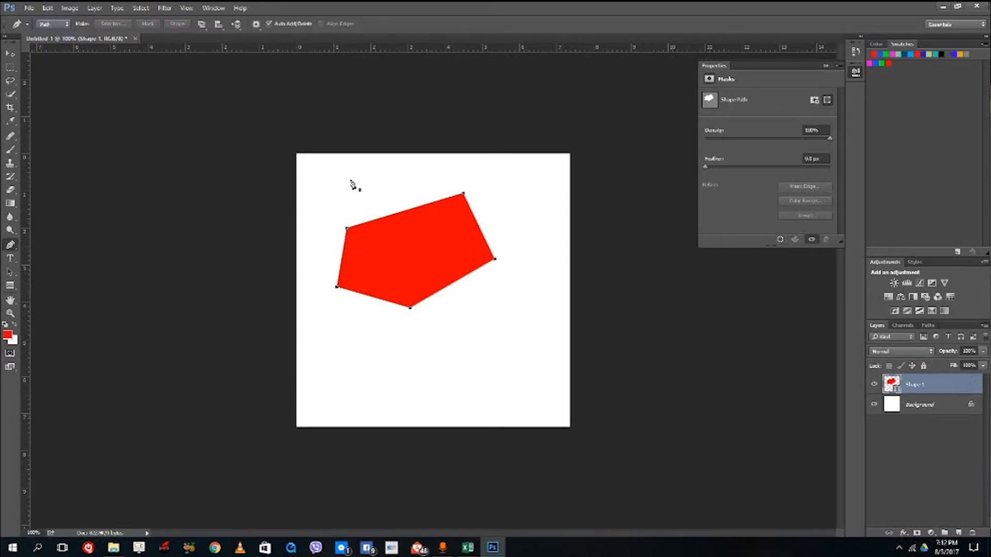
{"action": "left_click", "coordinate": [385, 369]}
{"action": "left_click", "coordinate": [456, 358]}
{"action": "left_click", "coordinate": [447, 395]}
{"action": "left_click", "coordinate": [371, 396]}
{"action": "left_click", "coordinate": [385, 369]}
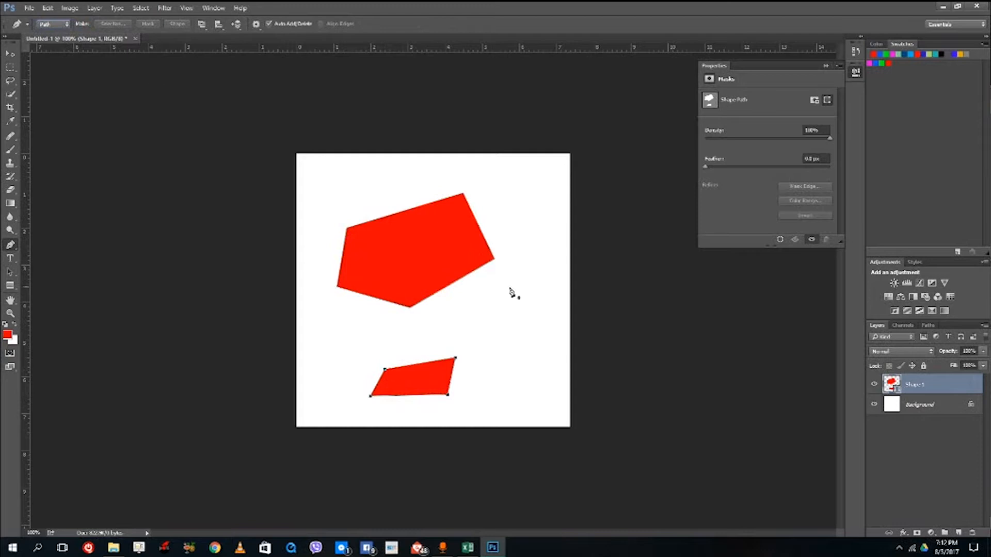
- Add a new layer and draw a closed four-sided path to the lower right of the large red shape
{"action": "left_click", "coordinate": [960, 532]}
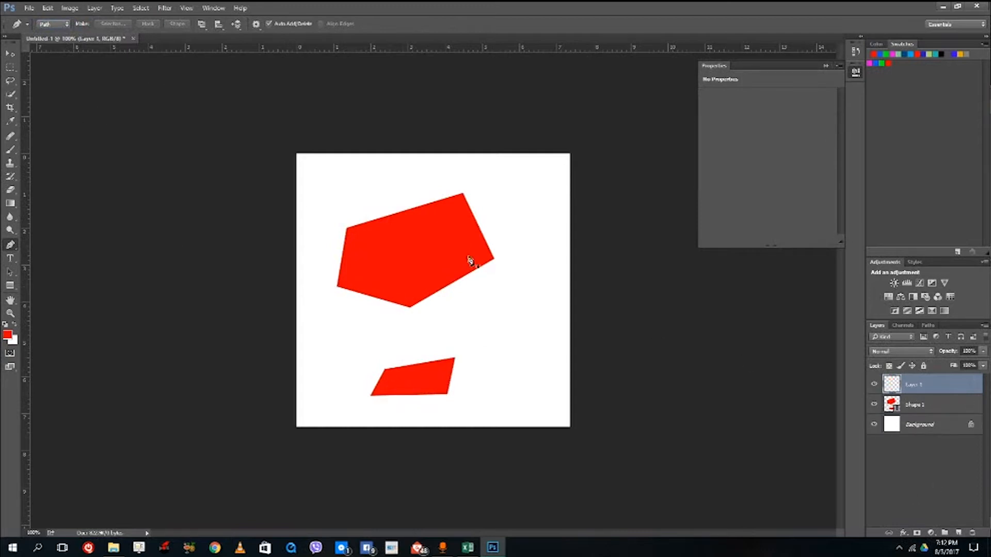
{"action": "left_click", "coordinate": [466, 323]}
{"action": "left_click", "coordinate": [522, 289]}
{"action": "left_click", "coordinate": [537, 340]}
{"action": "left_click", "coordinate": [472, 347]}
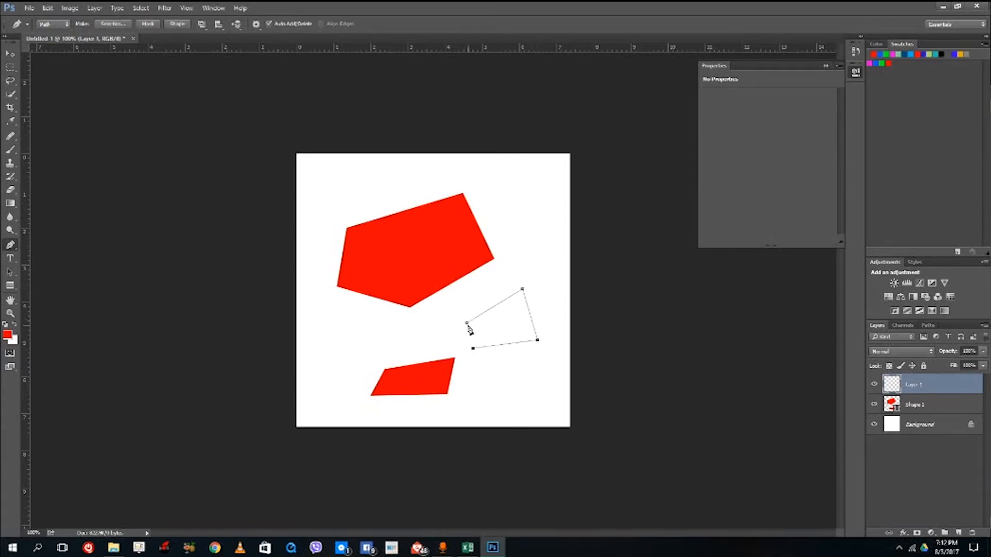
{"action": "left_click", "coordinate": [467, 324]}
- Convert the four-sided path into a selection with the default settings
{"action": "right_click", "coordinate": [497, 324]}
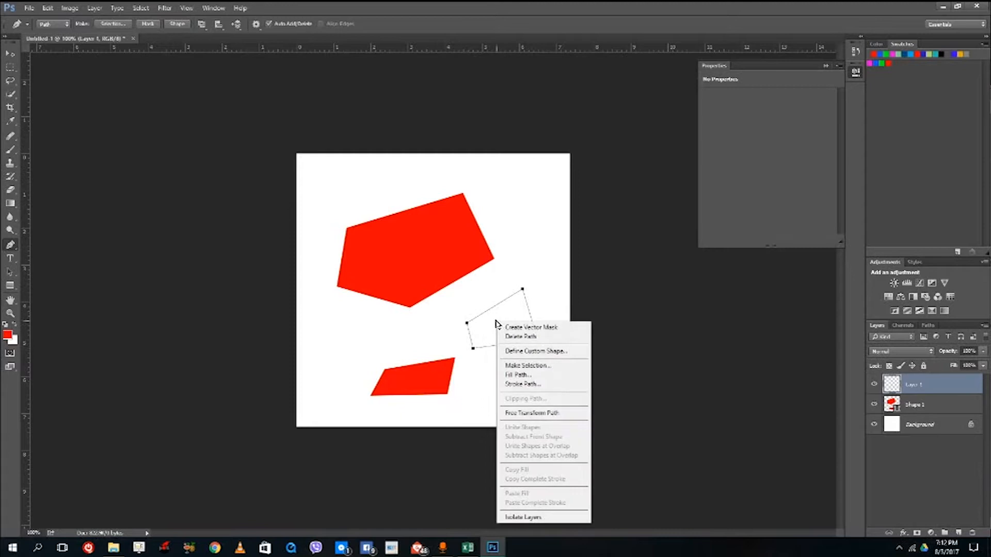
{"action": "left_click", "coordinate": [526, 366]}
{"action": "left_click", "coordinate": [551, 160]}
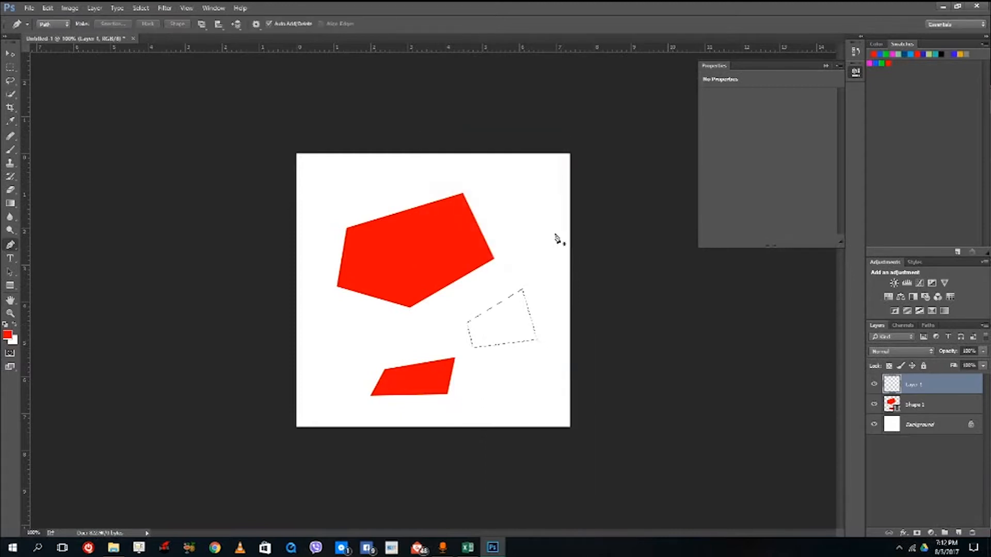
- Start a new path with two anchor points beside the large red shape's lower-right edge, keeping the Pen tool in Path mode
{"action": "left_click", "coordinate": [461, 287]}
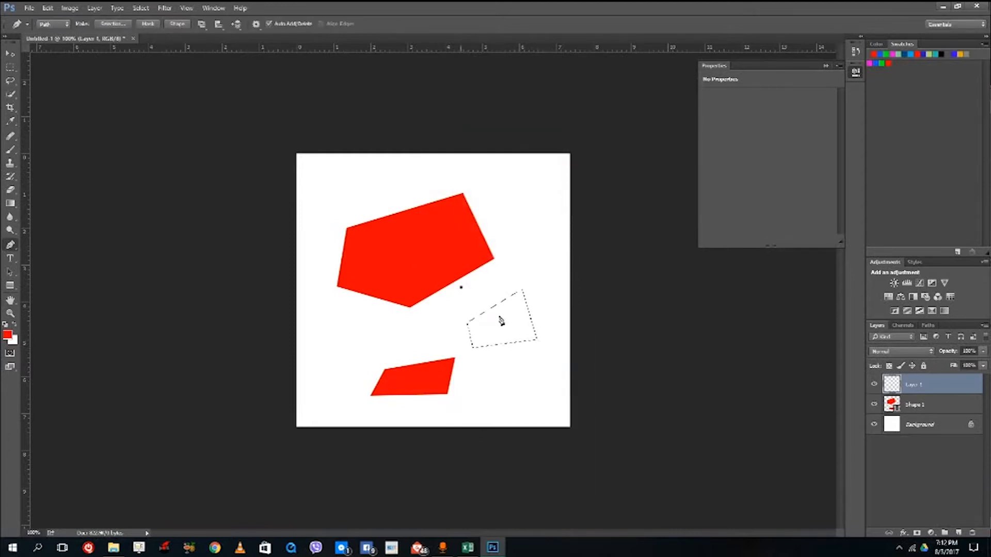
{"action": "left_click", "coordinate": [480, 271]}
{"action": "left_click", "coordinate": [60, 24]}
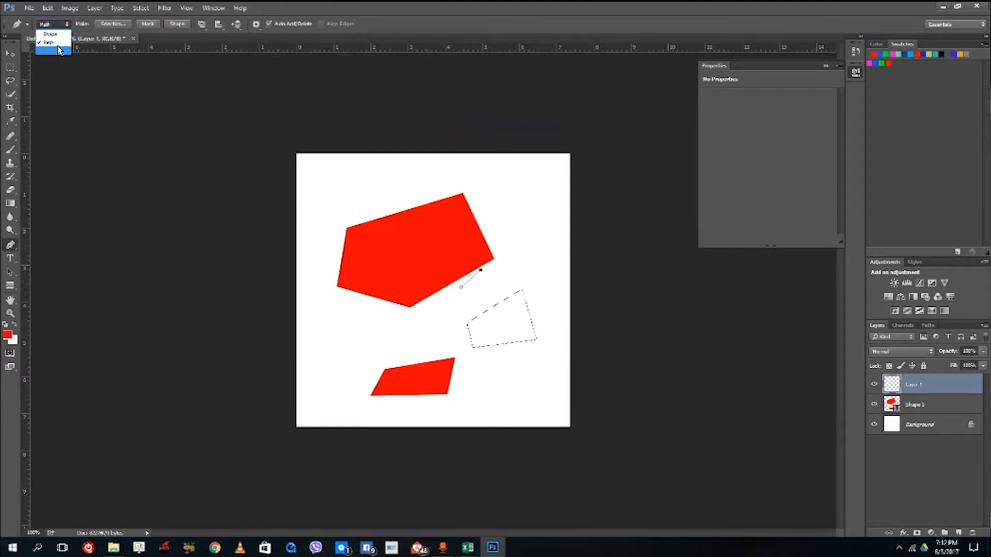
{"action": "left_click", "coordinate": [405, 160]}
{"action": "left_click", "coordinate": [62, 28]}
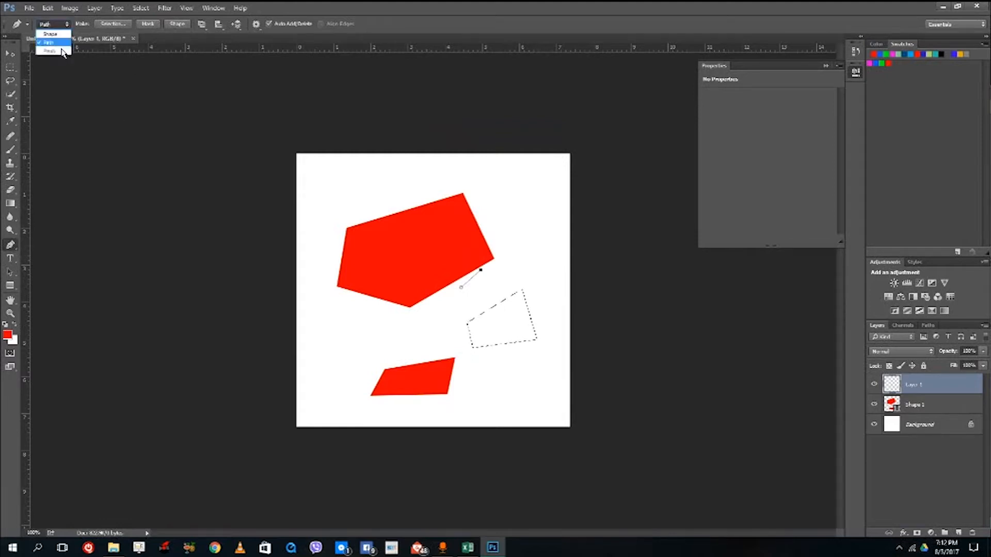
{"action": "left_click", "coordinate": [395, 104]}
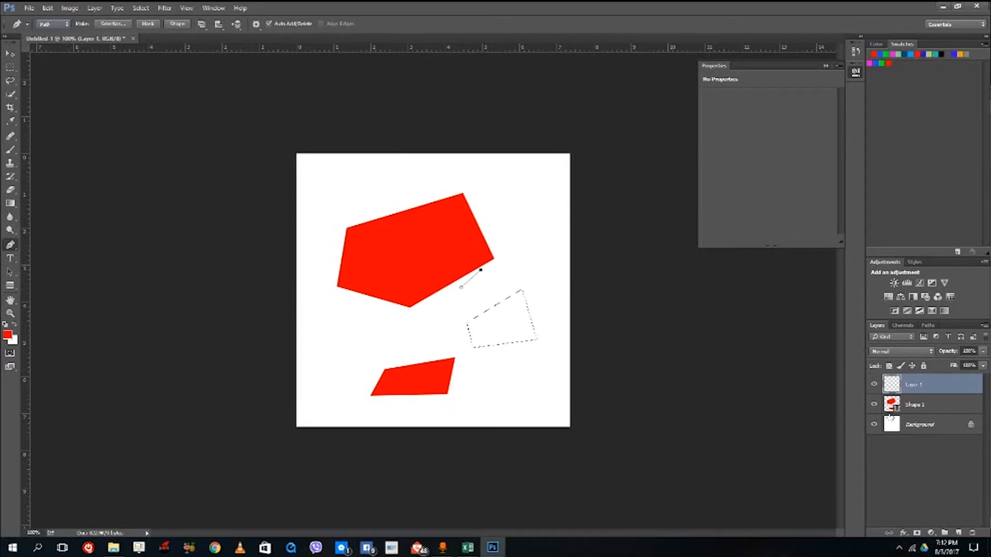
- Add another layer, set the Pen tool to Shape mode, and complete the two-point path as a closed four-point outline
{"action": "left_click", "coordinate": [959, 532]}
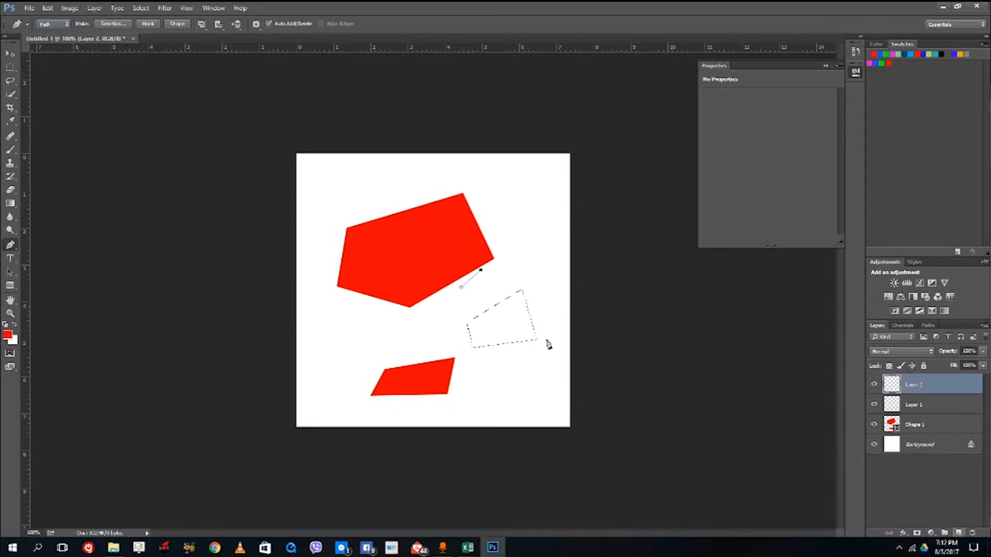
{"action": "left_click", "coordinate": [56, 28]}
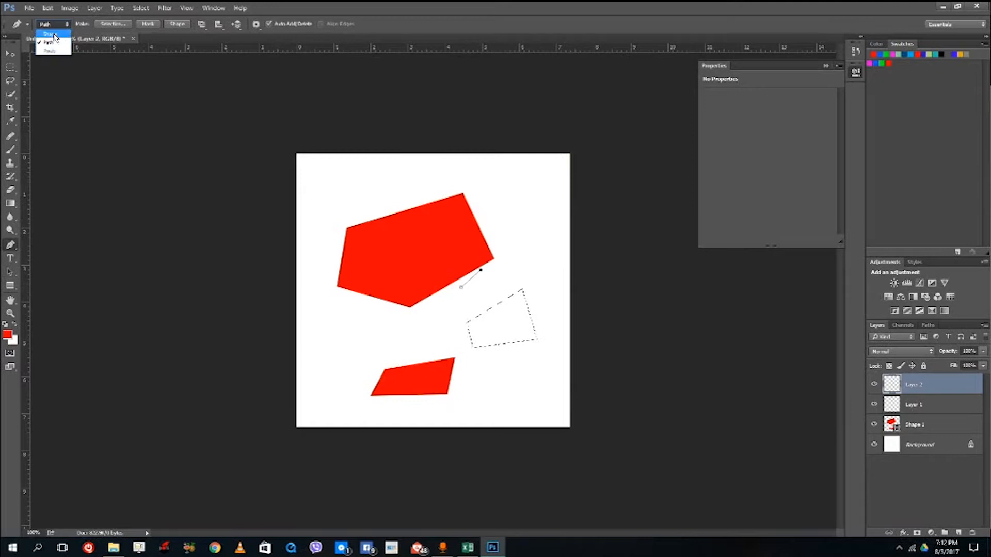
{"action": "left_click", "coordinate": [50, 34]}
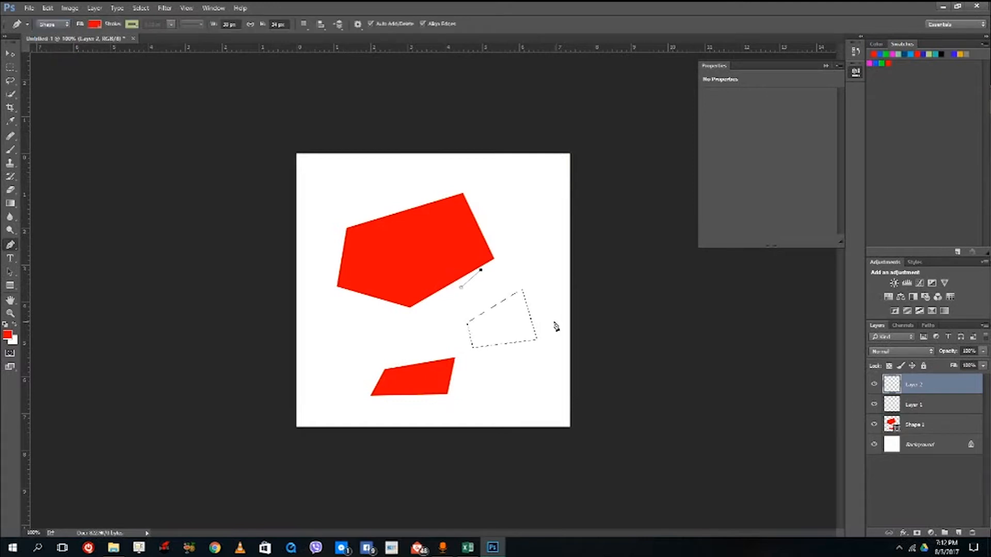
{"action": "left_click", "coordinate": [510, 290]}
{"action": "left_click", "coordinate": [484, 333]}
{"action": "left_click", "coordinate": [461, 287]}
- Create a new blank document with the default settings
{"action": "left_click", "coordinate": [30, 8]}
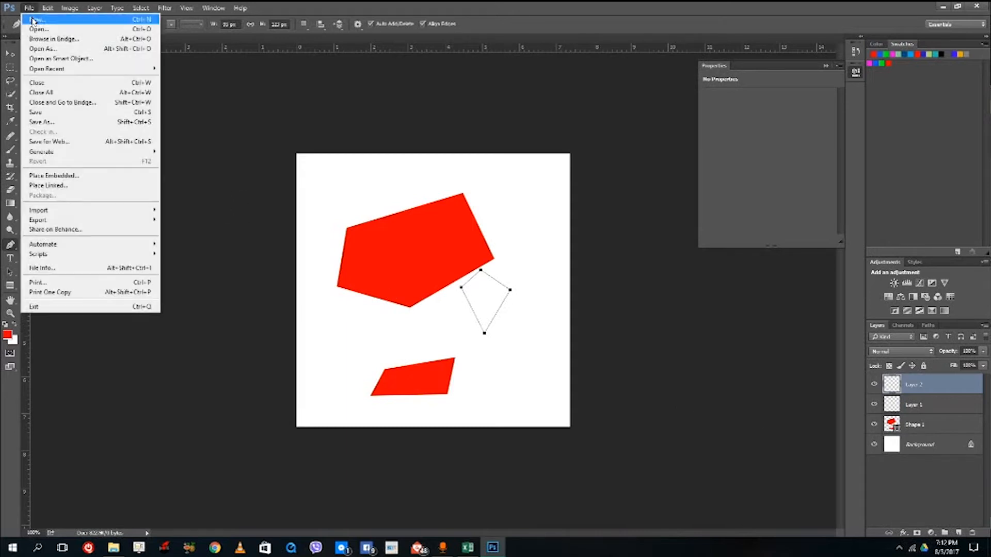
{"action": "left_click", "coordinate": [39, 16]}
{"action": "left_click", "coordinate": [522, 146]}
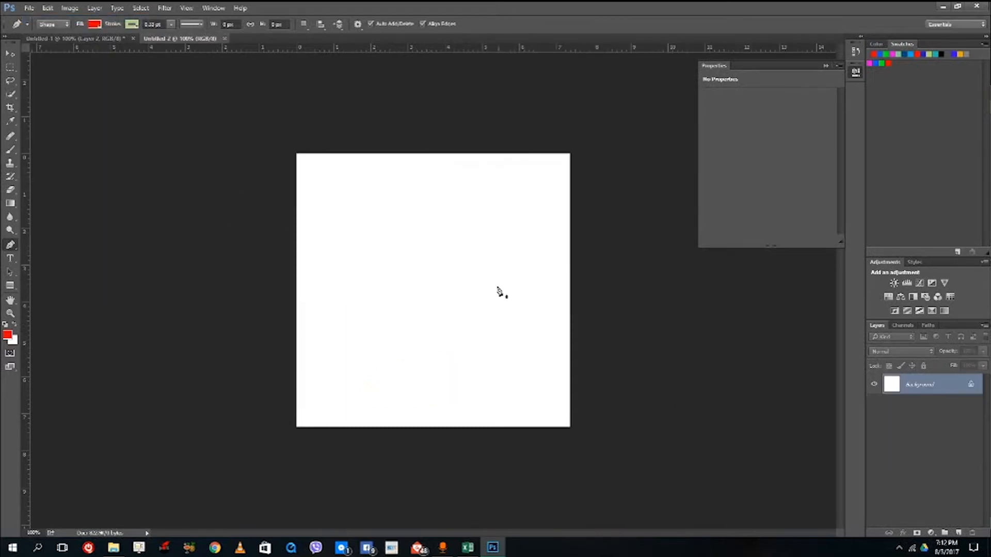
- Draw a red triangle about 89 by 137 px near the canvas's upper-left corner with the Pen tool in Shape mode
{"action": "right_click", "coordinate": [9, 247]}
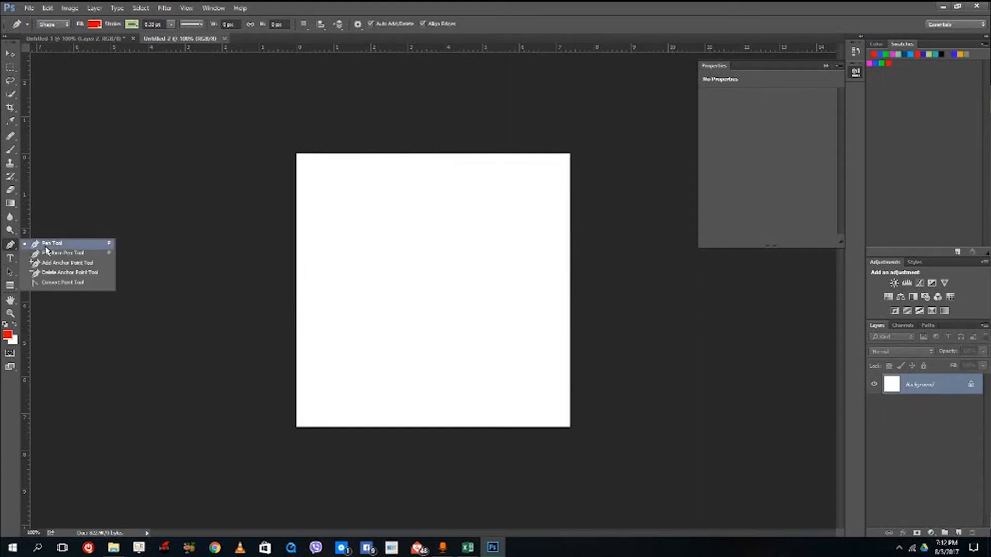
{"action": "left_click", "coordinate": [46, 248]}
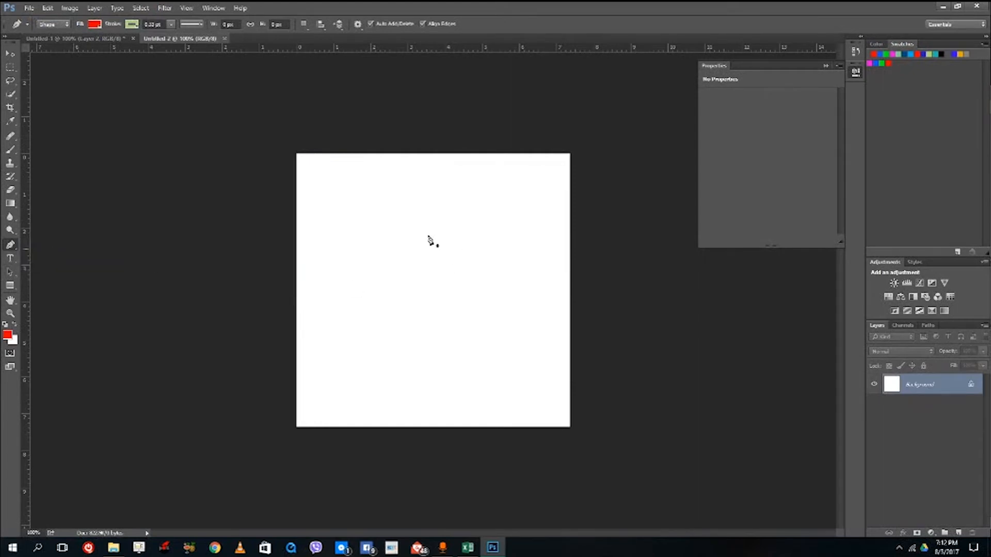
{"action": "left_click", "coordinate": [325, 270]}
{"action": "left_click", "coordinate": [325, 200]}
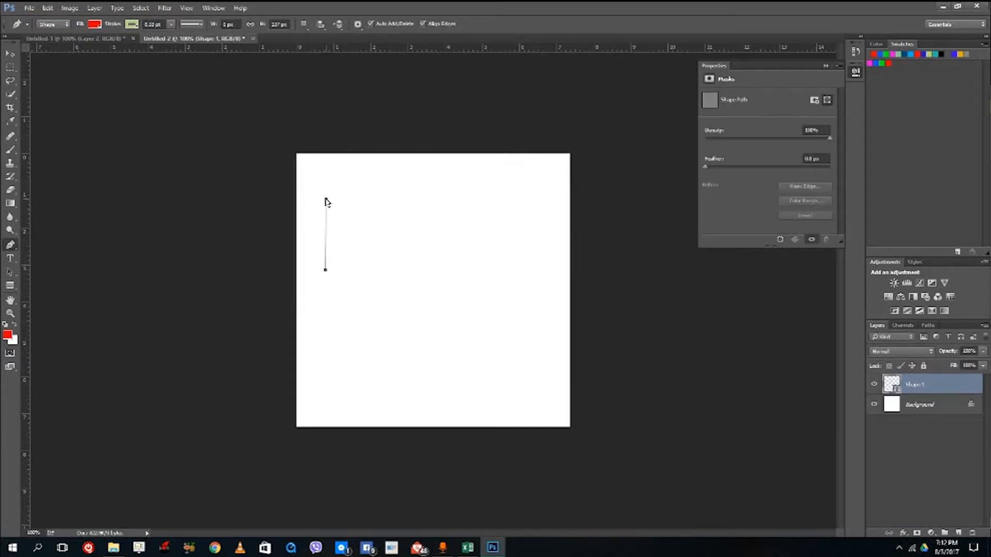
{"action": "left_click", "coordinate": [372, 200]}
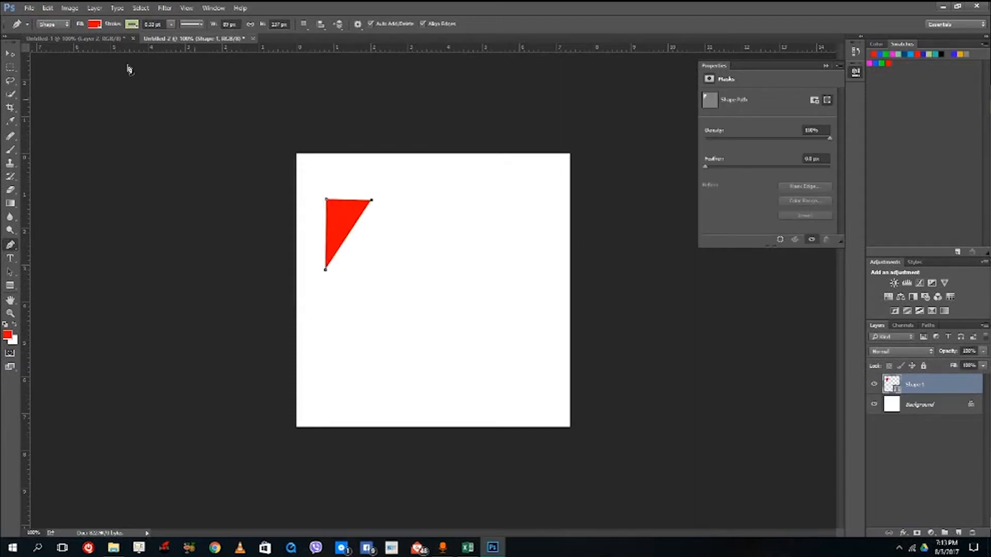
- With the Pen tool set to Path mode, replace the triangle's shape layer with a new empty layer
{"action": "left_click", "coordinate": [54, 24]}
{"action": "left_click", "coordinate": [50, 43]}
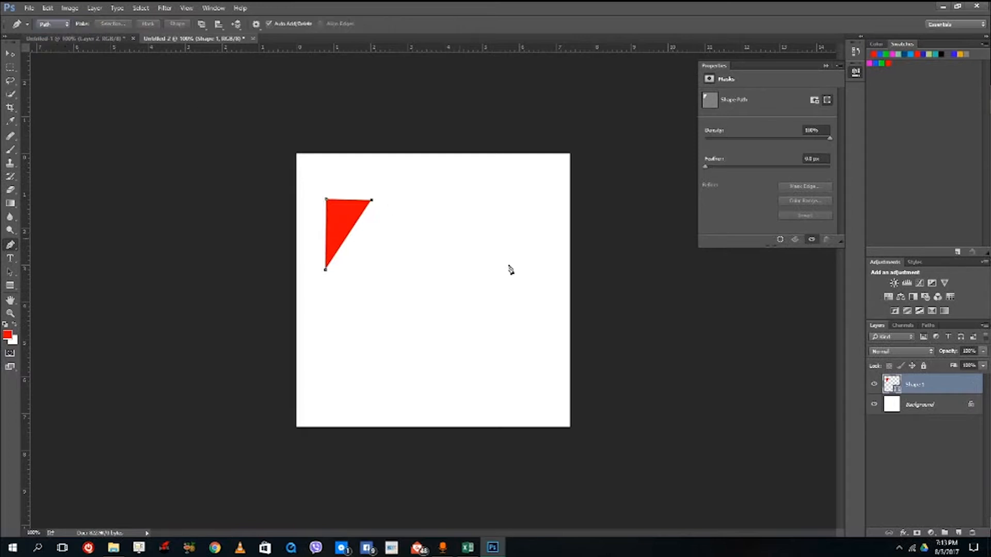
{"action": "left_click", "coordinate": [972, 534]}
{"action": "left_click", "coordinate": [451, 206]}
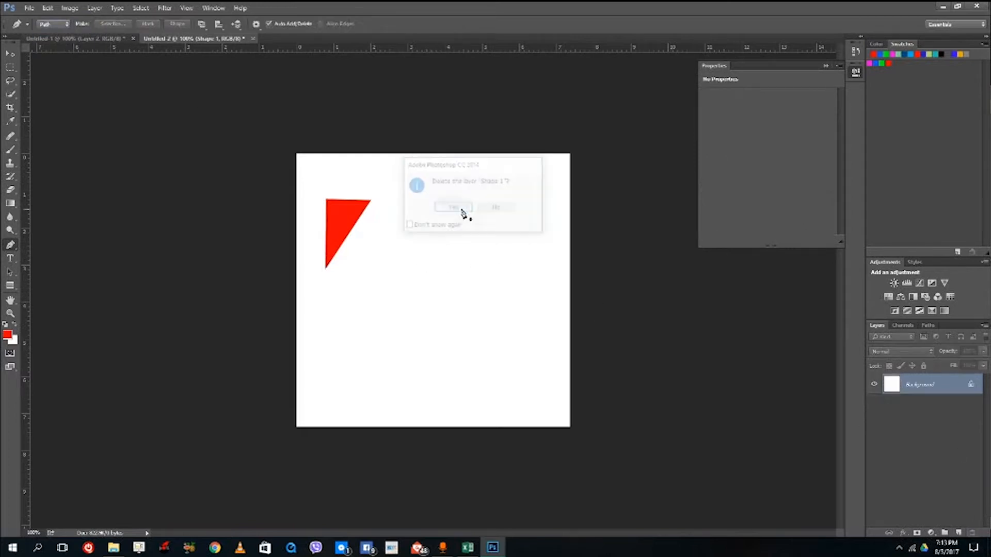
{"action": "left_click", "coordinate": [958, 533]}
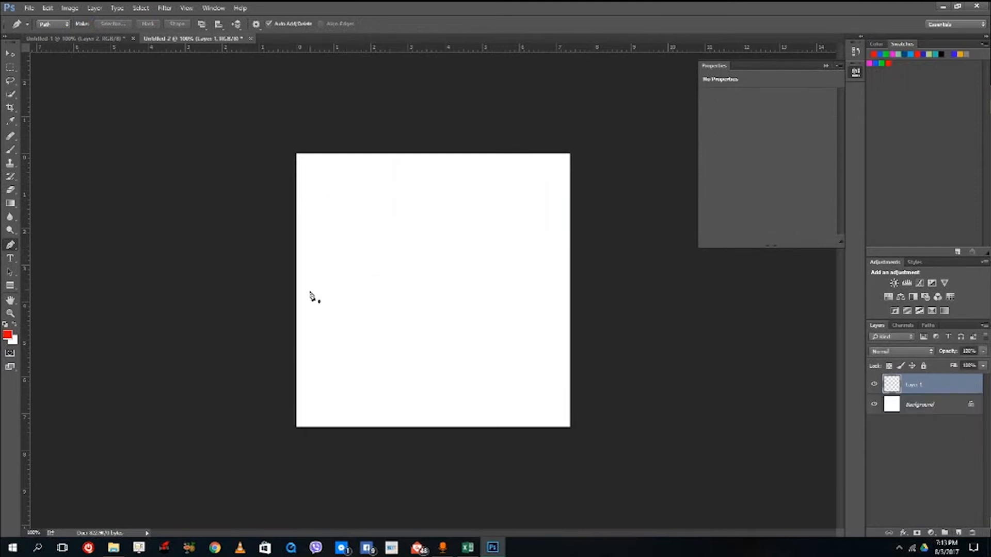
- Start a path with a straight left side and top edge, followed by a U-shaped curve through the canvas centre
{"action": "left_click", "coordinate": [325, 301]}
{"action": "left_click", "coordinate": [329, 206]}
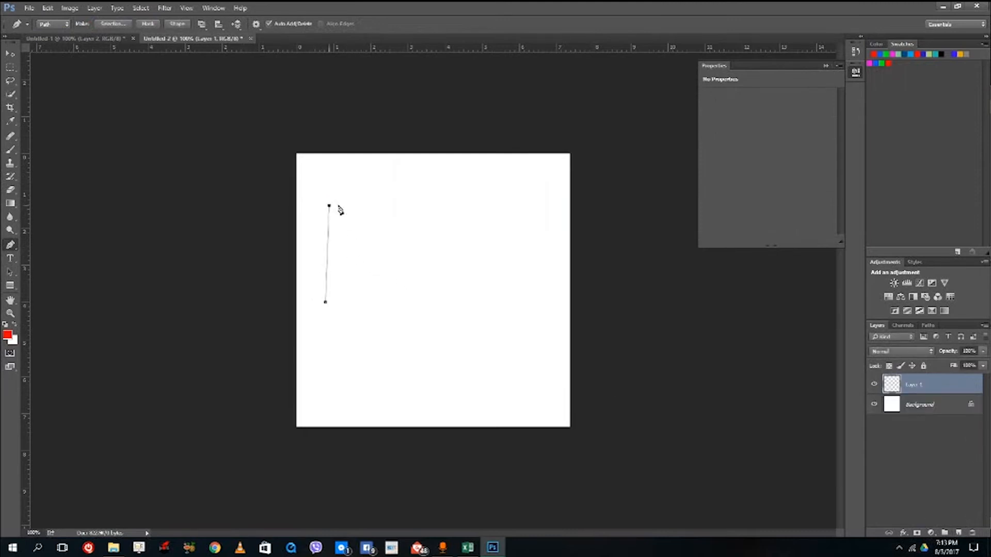
{"action": "left_click", "coordinate": [392, 213]}
{"action": "left_click", "coordinate": [406, 297]}
{"action": "left_click_drag", "start_coordinate": [405, 298], "coordinate": [454, 310]}
{"action": "left_click", "coordinate": [468, 227]}
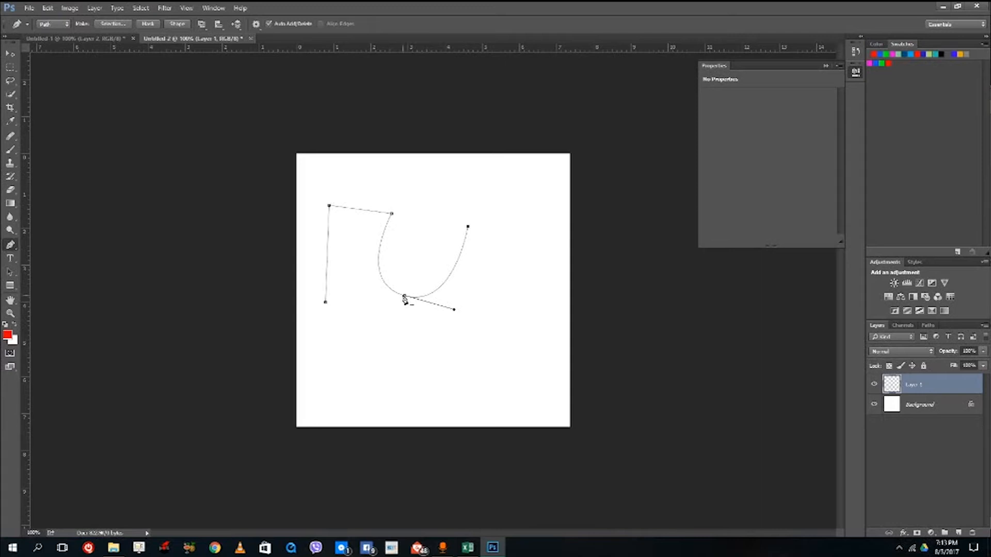
- Continue the path with a small rounded top and a large curve down the right side, removing the outgoing handles at the curved anchors
{"action": "left_click_drag", "start_coordinate": [439, 194], "coordinate": [471, 168]}
{"action": "left_click", "coordinate": [439, 195]}
{"action": "left_click", "coordinate": [484, 194]}
{"action": "left_click_drag", "start_coordinate": [520, 303], "coordinate": [427, 328]}
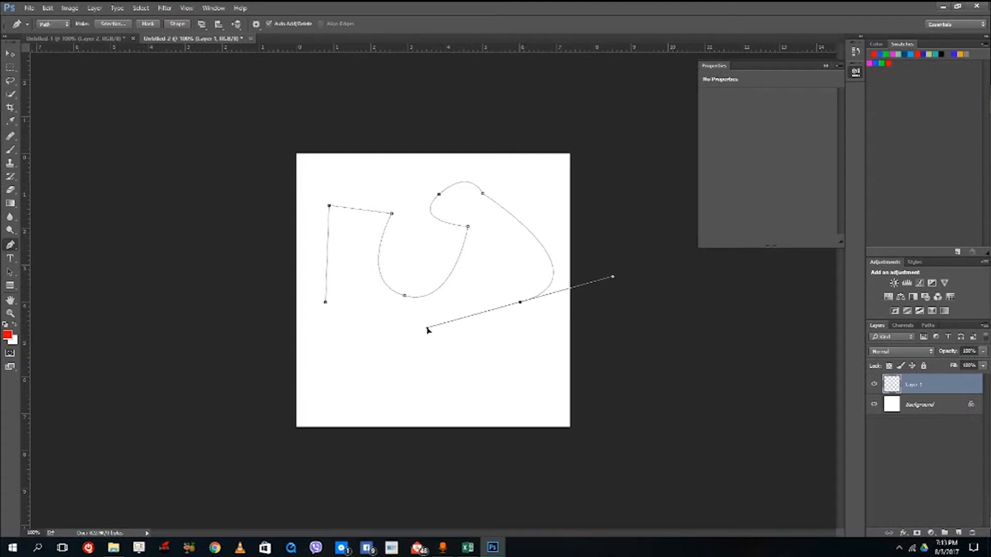
{"action": "left_click", "coordinate": [520, 304]}
- Add two small curved bulges at the path's lower right and close it with a wavy bottom edge at the starting anchor
{"action": "left_click_drag", "start_coordinate": [543, 336], "coordinate": [495, 364]}
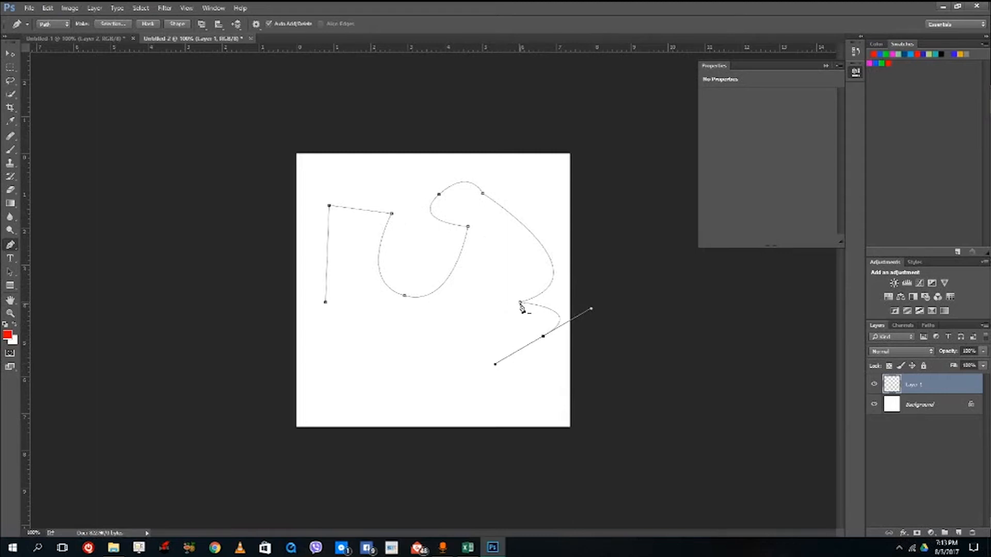
{"action": "left_click", "coordinate": [543, 336]}
{"action": "left_click_drag", "start_coordinate": [496, 351], "coordinate": [440, 311]}
{"action": "left_click", "coordinate": [326, 302]}
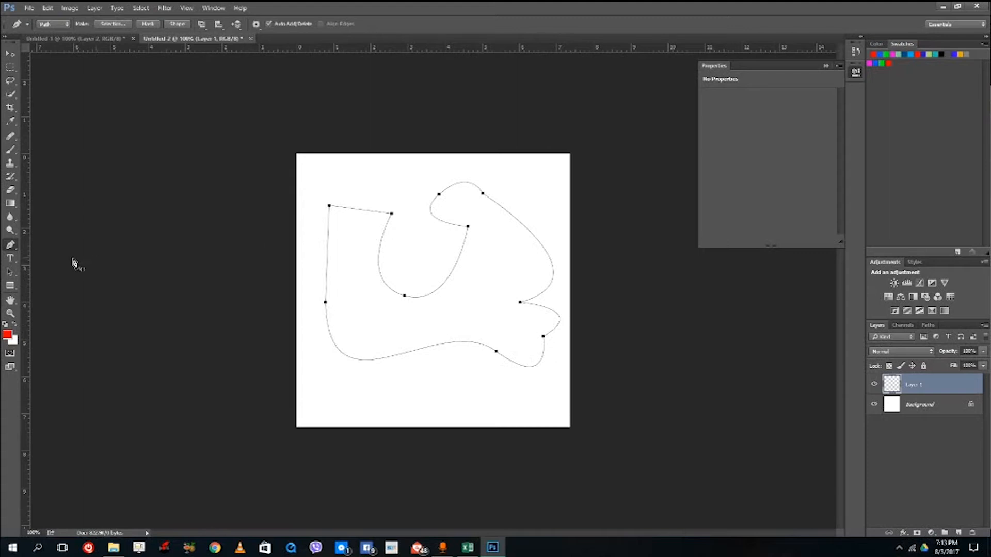
{"action": "right_click", "coordinate": [478, 326]}
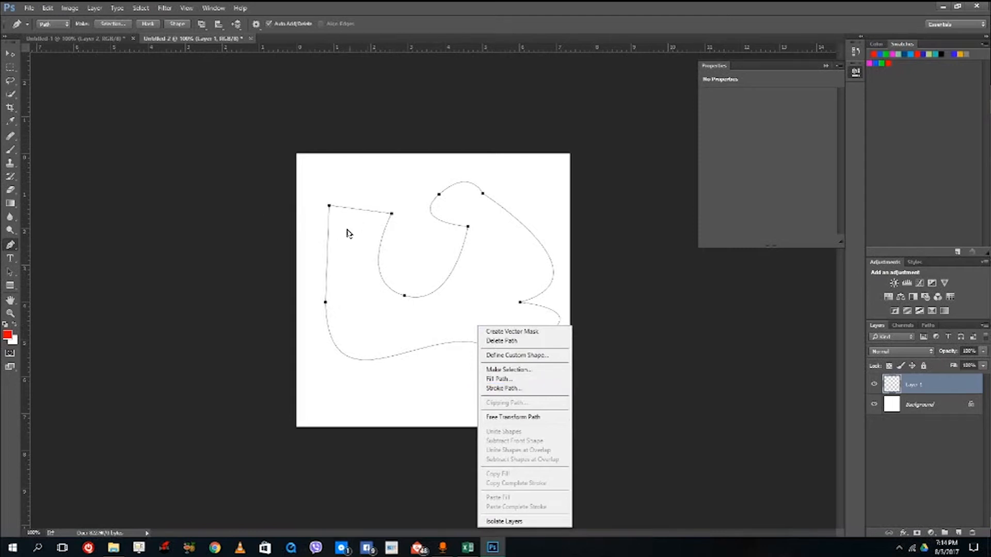
{"action": "left_click", "coordinate": [9, 251]}
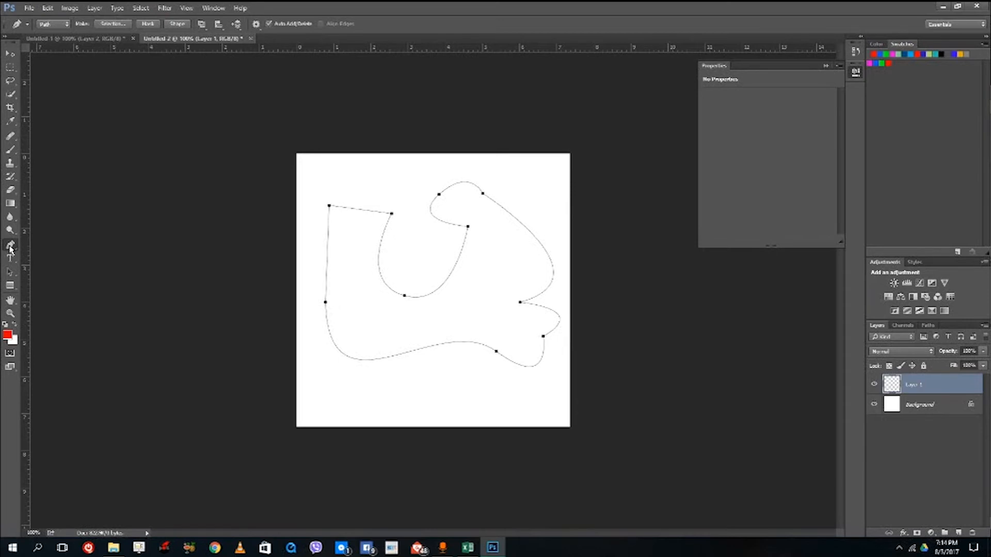
- Reshape the path with the Convert Point tool, curving it at the upper-right anchor, both upper-left anchors and the lower-left anchor
{"action": "left_click", "coordinate": [9, 249]}
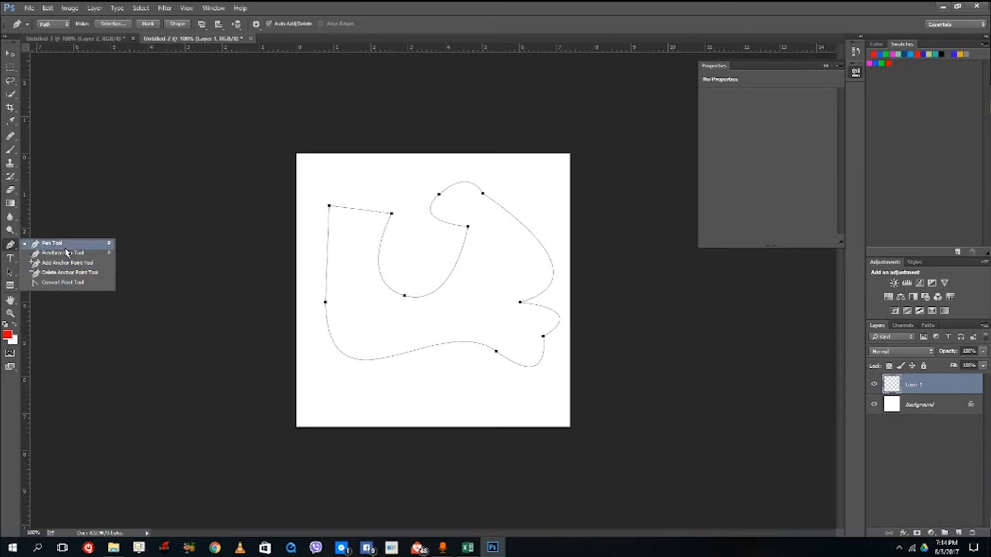
{"action": "left_click", "coordinate": [70, 284]}
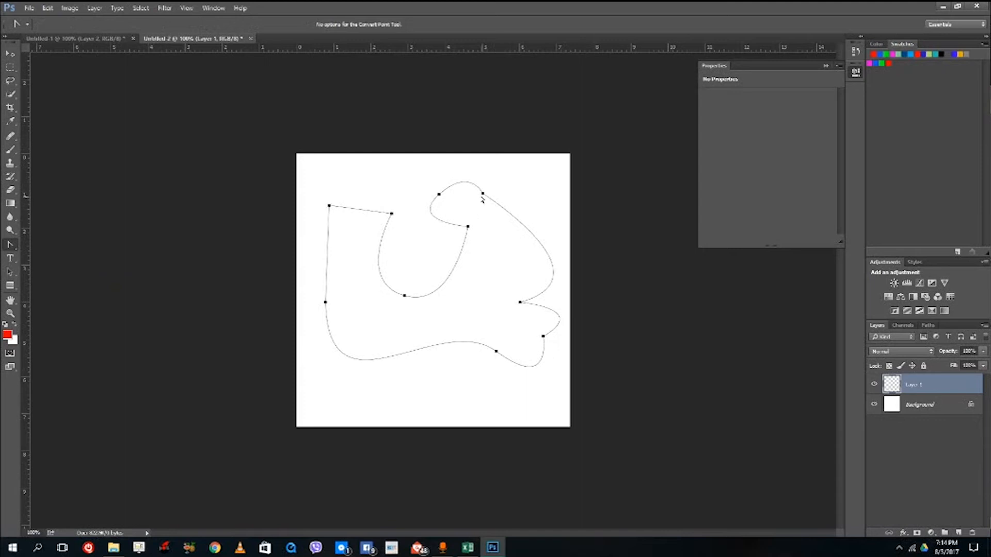
{"action": "left_click_drag", "start_coordinate": [483, 194], "coordinate": [464, 184]}
{"action": "left_click_drag", "start_coordinate": [394, 215], "coordinate": [407, 248]}
{"action": "left_click_drag", "start_coordinate": [329, 205], "coordinate": [341, 183]}
{"action": "left_click_drag", "start_coordinate": [314, 222], "coordinate": [321, 237]}
{"action": "left_click_drag", "start_coordinate": [325, 305], "coordinate": [319, 252]}
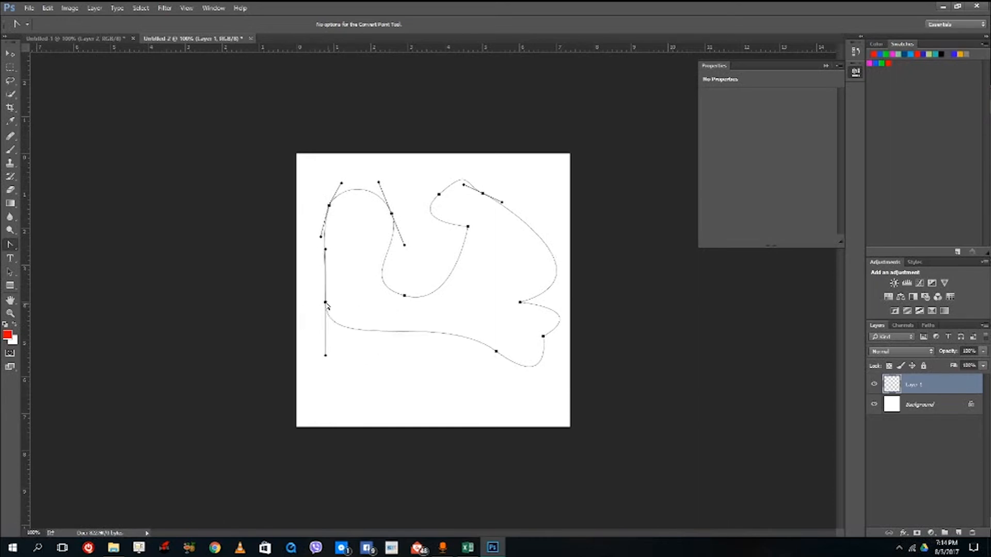
- Convert the path's lower-left anchor from a smooth curve back to a corner point with the Convert Point tool
{"action": "left_click_drag", "start_coordinate": [326, 306], "coordinate": [329, 308]}
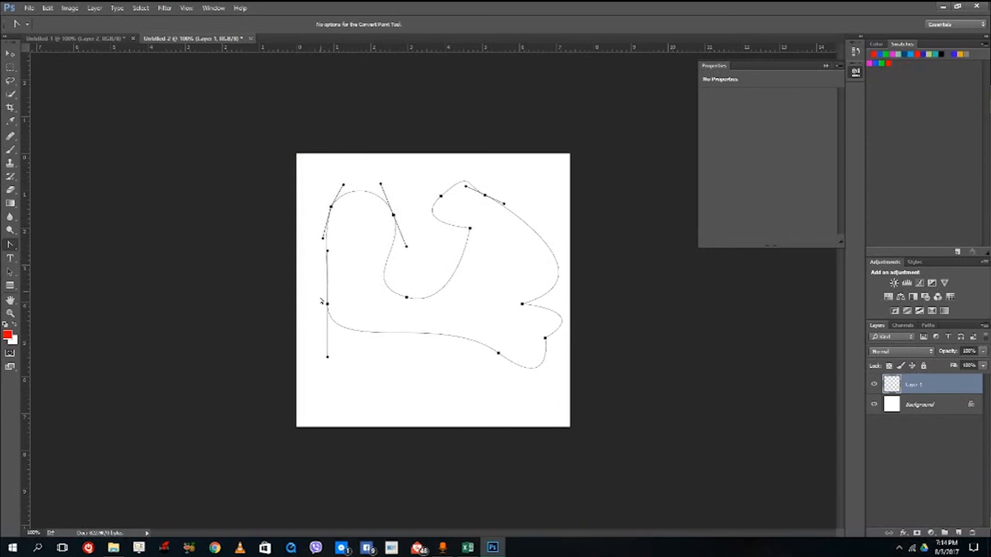
{"action": "left_click", "coordinate": [4, 246]}
{"action": "left_click", "coordinate": [62, 284]}
{"action": "left_click_drag", "start_coordinate": [327, 305], "coordinate": [333, 313]}
{"action": "left_click", "coordinate": [327, 312]}
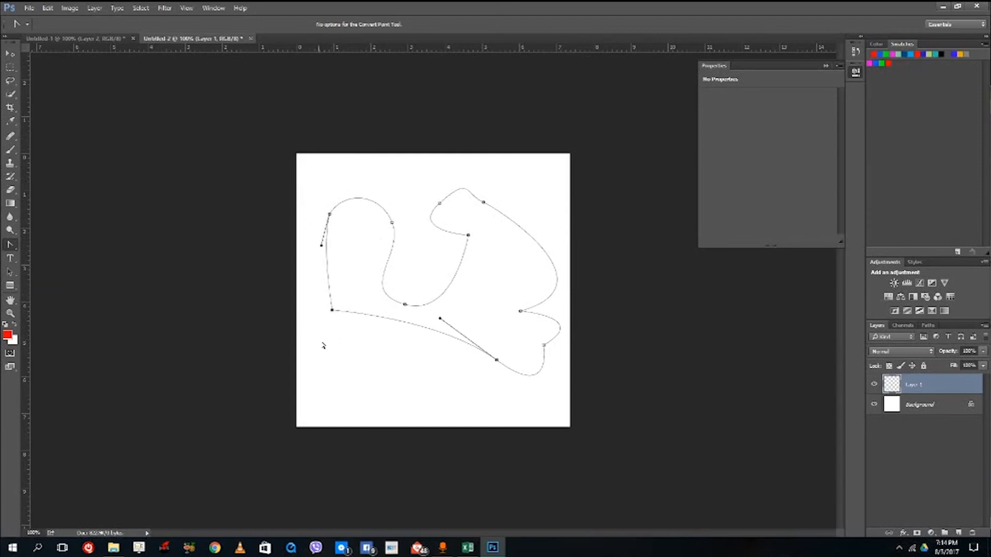
{"action": "left_click", "coordinate": [320, 336]}
{"action": "left_click_drag", "start_coordinate": [349, 301], "coordinate": [333, 313]}
{"action": "key", "text": "ctrl+z"}
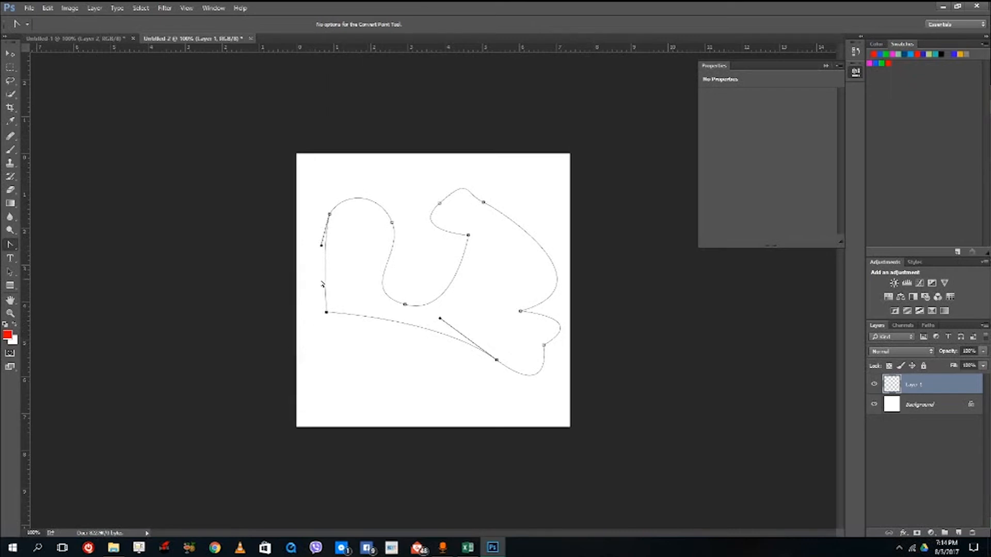
- Reshape the path by moving the anchors around its central dip, at the upper right and at the right-side notch
{"action": "left_click", "coordinate": [365, 261]}
{"action": "left_click_drag", "start_coordinate": [410, 208], "coordinate": [408, 211]}
{"action": "left_click_drag", "start_coordinate": [368, 243], "coordinate": [387, 233]}
{"action": "left_click_drag", "start_coordinate": [441, 207], "coordinate": [418, 206]}
{"action": "left_click_drag", "start_coordinate": [469, 237], "coordinate": [428, 251]}
{"action": "left_click_drag", "start_coordinate": [521, 312], "coordinate": [538, 283]}
{"action": "left_click_drag", "start_coordinate": [484, 203], "coordinate": [486, 195]}
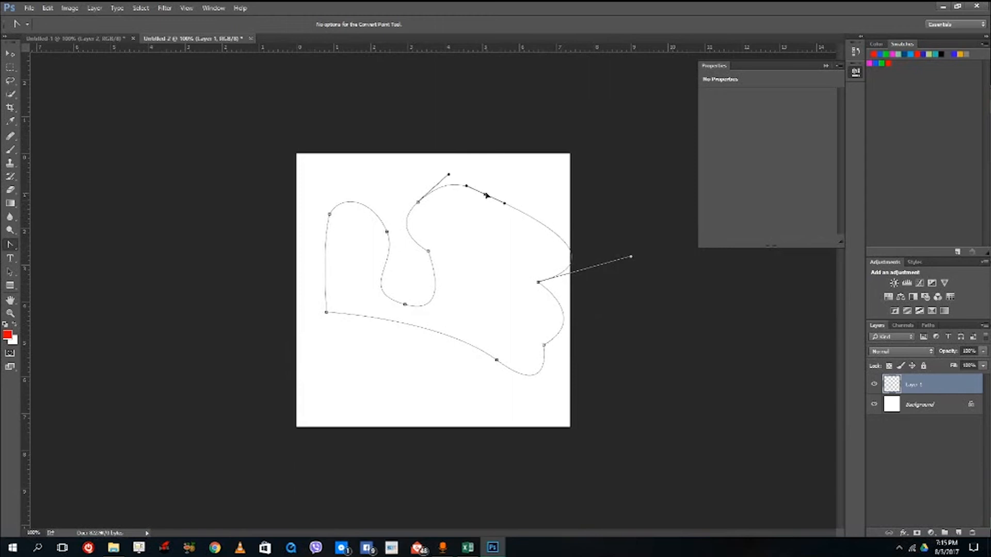
- Add an anchor point on the path's upper-left rounded top and another midway along its left edge
{"action": "right_click", "coordinate": [9, 246]}
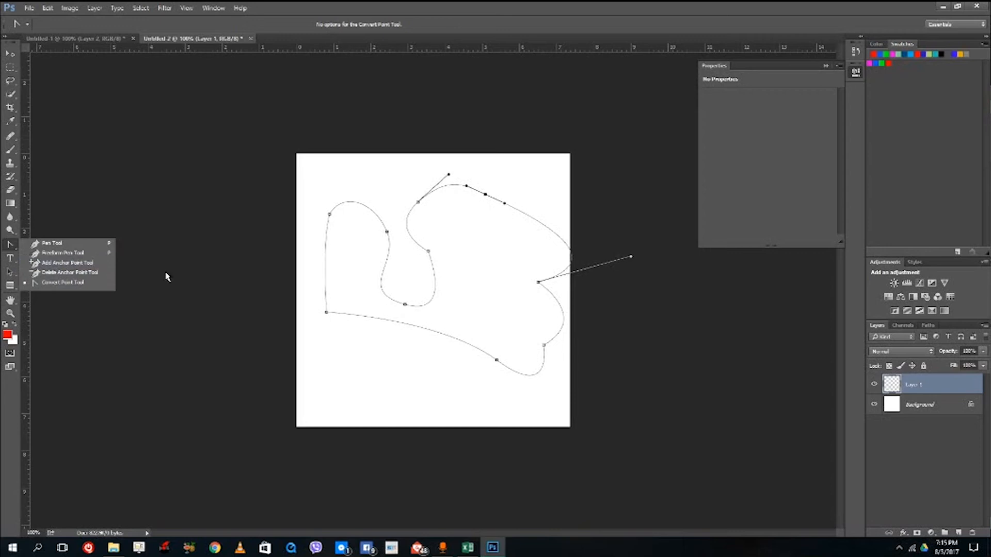
{"action": "left_click", "coordinate": [52, 265]}
{"action": "left_click", "coordinate": [358, 203]}
{"action": "left_click", "coordinate": [326, 256]}
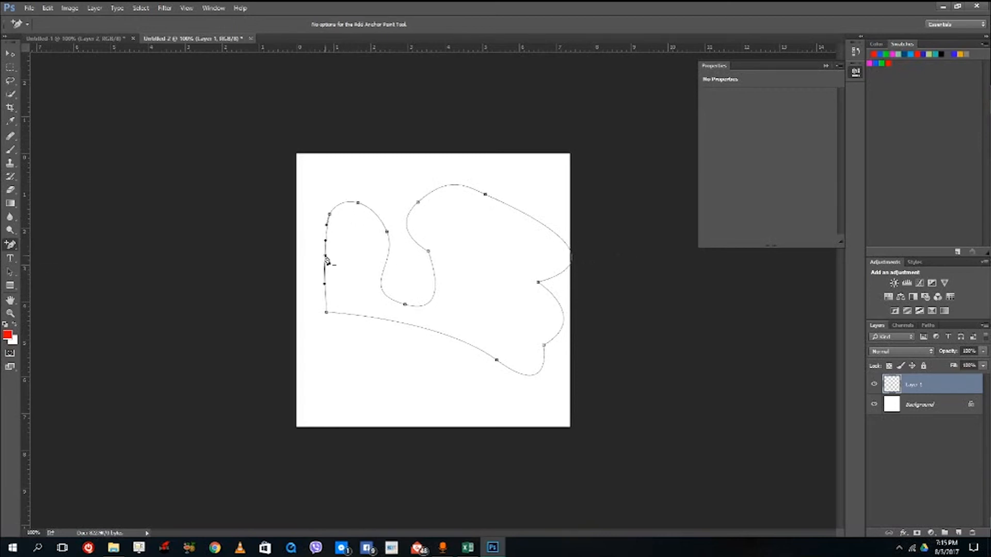
- Delete the anchors on the left edge, at the lower-left corner, on the rounded top and at the upper left of the path
{"action": "right_click", "coordinate": [11, 247]}
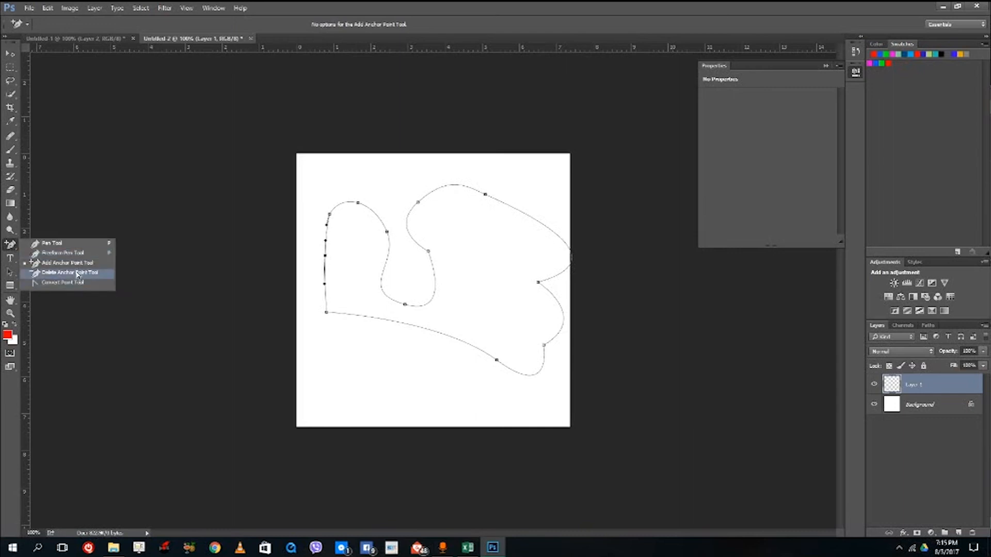
{"action": "left_click", "coordinate": [78, 275]}
{"action": "left_click", "coordinate": [326, 258]}
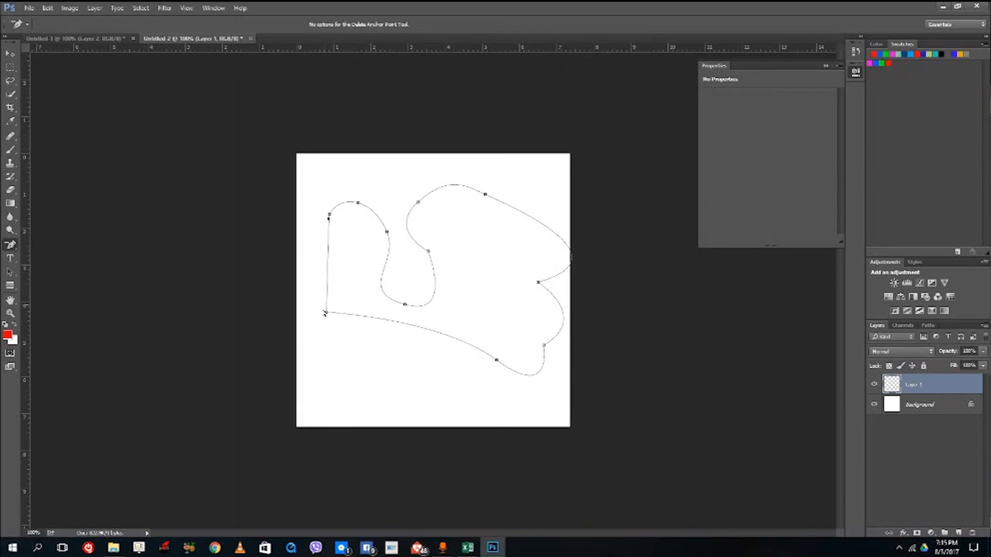
{"action": "left_click", "coordinate": [326, 313]}
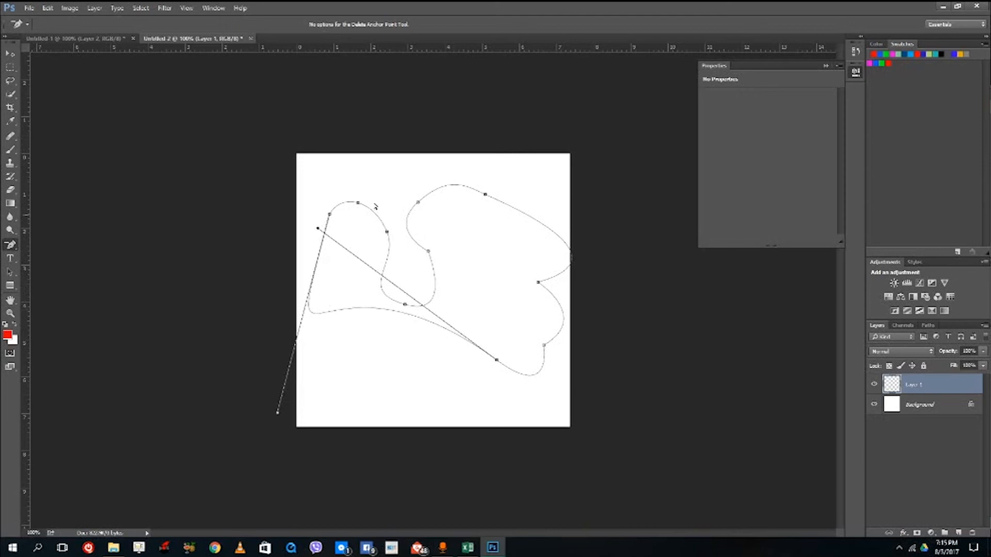
{"action": "left_click", "coordinate": [360, 205]}
{"action": "left_click", "coordinate": [331, 220]}
- Draw a closed apple-like outline with a small stem near the canvas's lower left using the Freeform Pen tool
{"action": "left_click", "coordinate": [7, 247]}
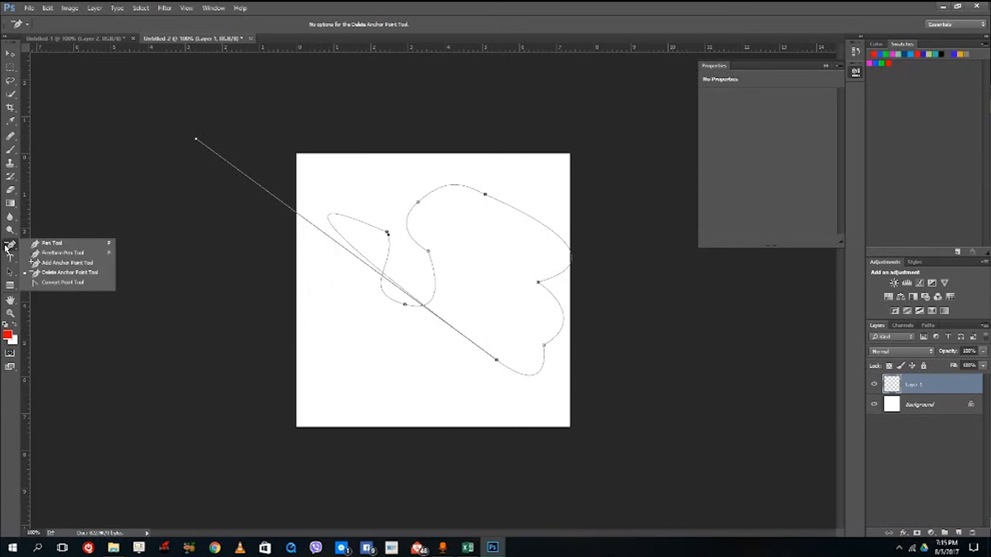
{"action": "left_click", "coordinate": [65, 255]}
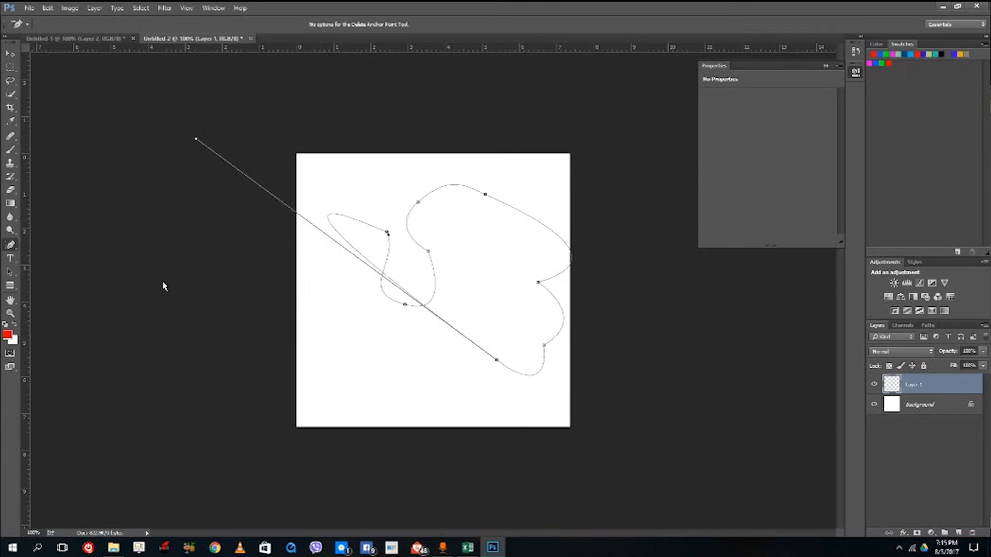
{"action": "mouse_move", "coordinate": [370, 336]}
{"action": "left_mouse_down"}
{"action": "mouse_move", "coordinate": [400, 356]}
{"action": "mouse_move", "coordinate": [379, 383]}
{"action": "mouse_move", "coordinate": [350, 388]}
{"action": "mouse_move", "coordinate": [303, 357]}
{"action": "mouse_move", "coordinate": [303, 337]}
{"action": "mouse_move", "coordinate": [319, 329]}
{"action": "mouse_move", "coordinate": [365, 314]}
{"action": "mouse_move", "coordinate": [350, 339]}
{"action": "mouse_move", "coordinate": [370, 336]}
{"action": "left_mouse_up"}
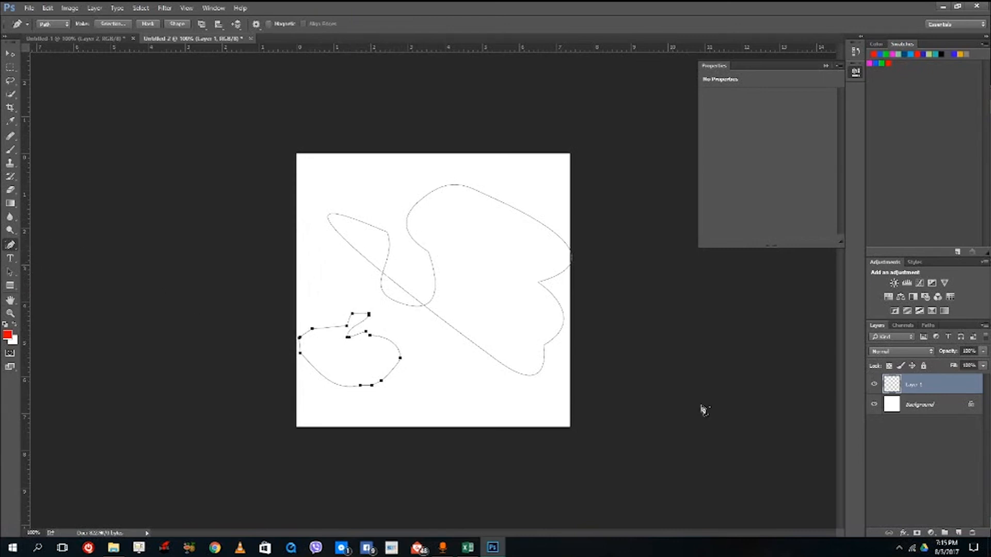
- Draw a red-filled bass clef right of the canvas centre with the Custom Shape tool in Shape mode
{"action": "left_click", "coordinate": [10, 285]}
{"action": "left_click", "coordinate": [73, 332]}
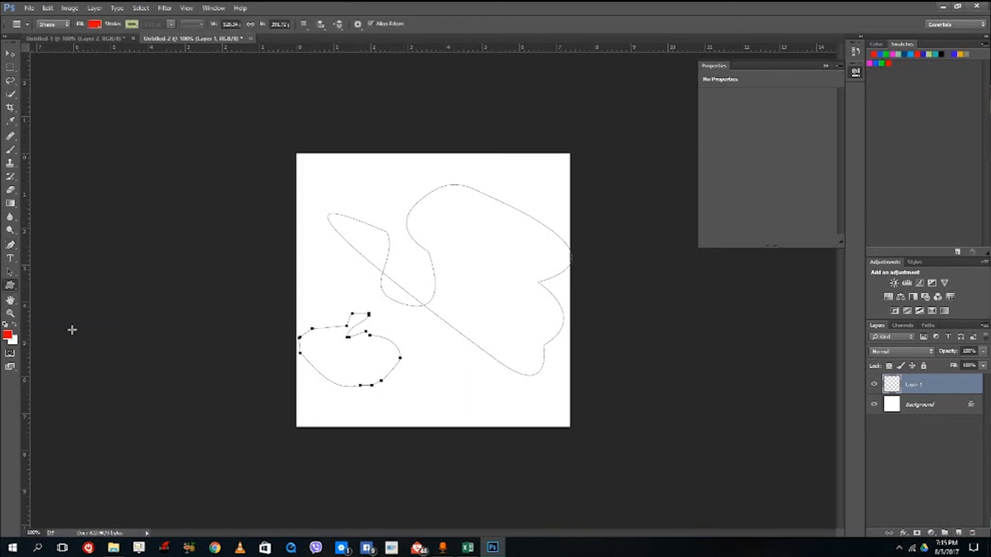
{"action": "left_click_drag", "start_coordinate": [421, 405], "coordinate": [529, 243]}
- Draw a second bass clef at the canvas's upper left with the Custom Shape tool in Path mode
{"action": "left_click", "coordinate": [51, 24]}
{"action": "left_click", "coordinate": [48, 35]}
{"action": "left_click_drag", "start_coordinate": [315, 291], "coordinate": [424, 148]}
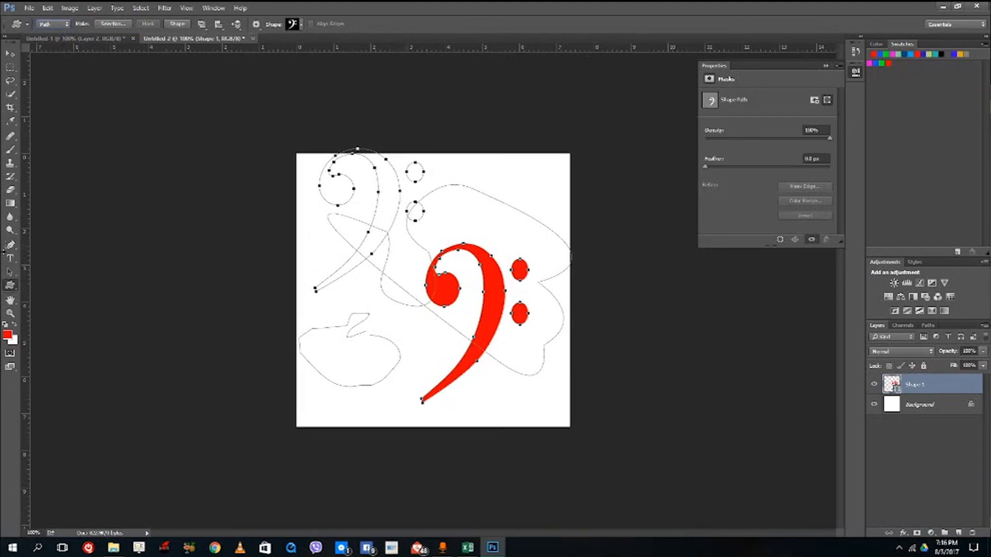
- Reshape the round head of the upper-left bass clef path into a wider oval with the Convert Point tool
{"action": "right_click", "coordinate": [9, 285]}
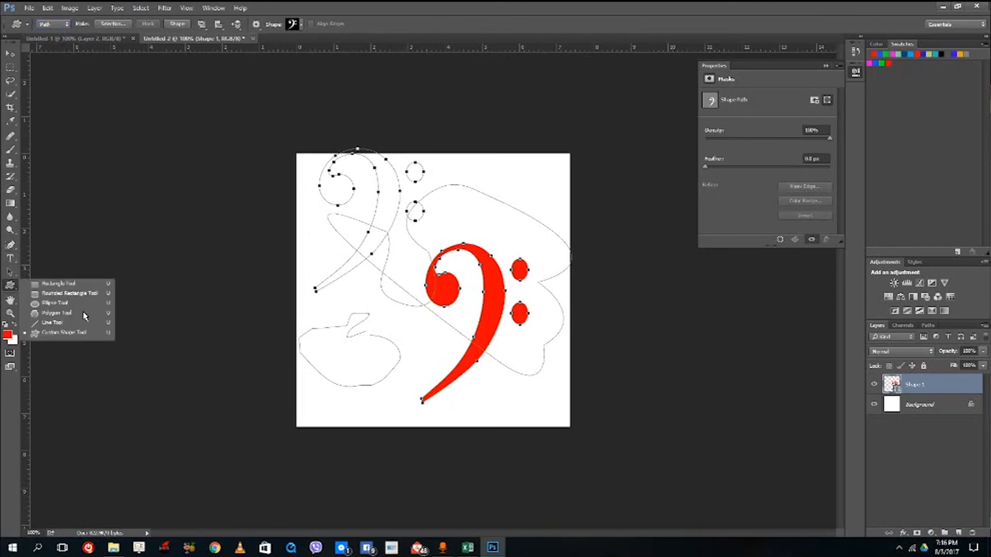
{"action": "left_click_drag", "start_coordinate": [9, 245], "coordinate": [50, 284]}
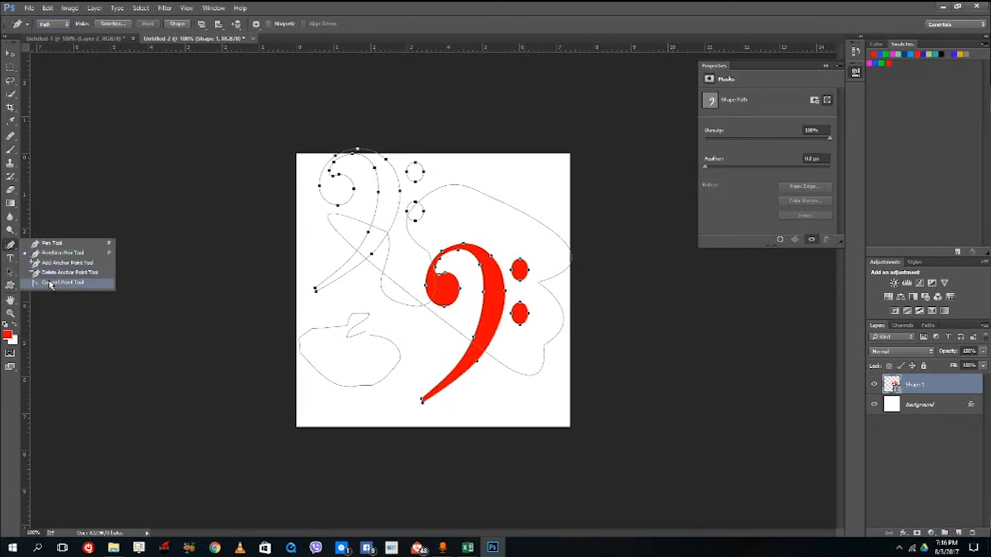
{"action": "left_click", "coordinate": [51, 284]}
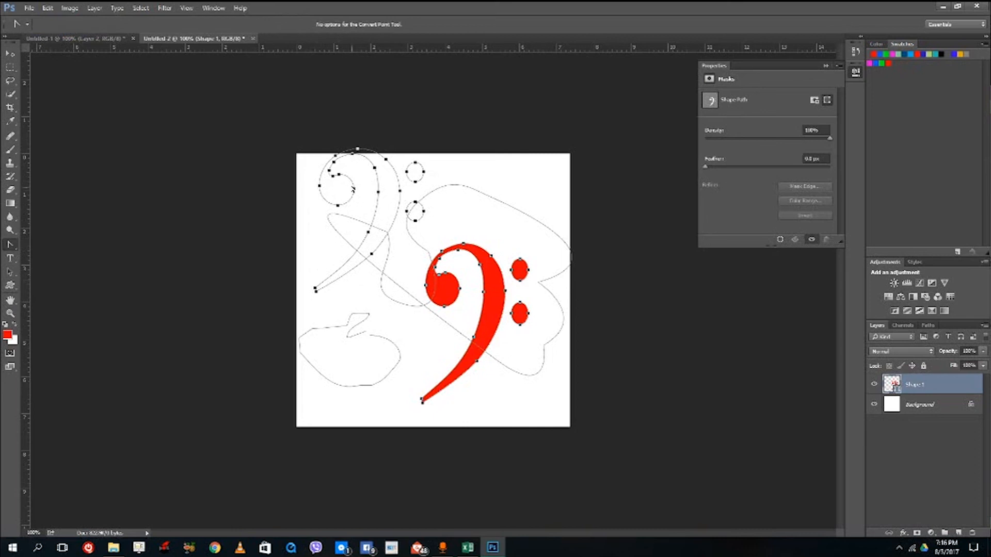
{"action": "left_click_drag", "start_coordinate": [354, 189], "coordinate": [311, 201]}
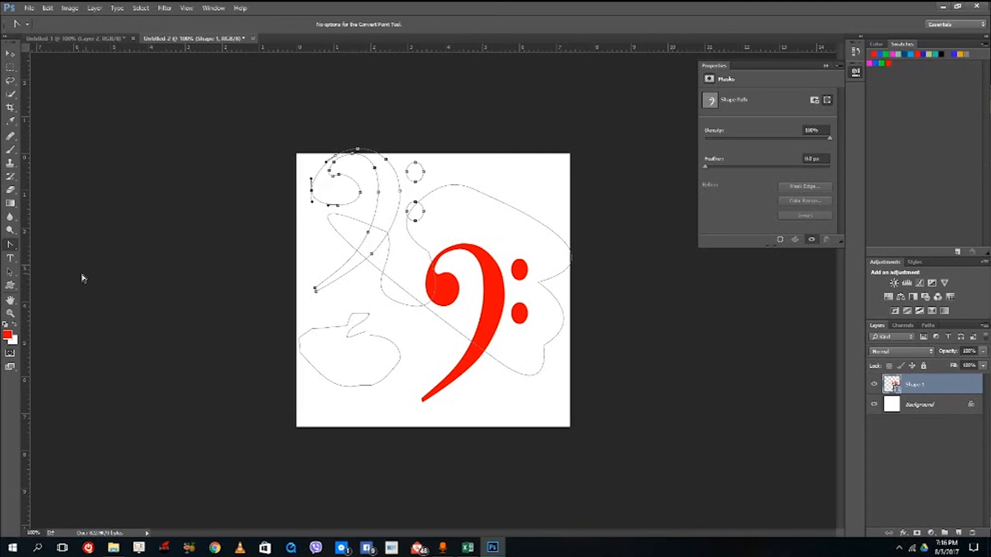
- Open the Define Custom Shape dialog for the reshaped bass clef path and close it
{"action": "right_click", "coordinate": [390, 179]}
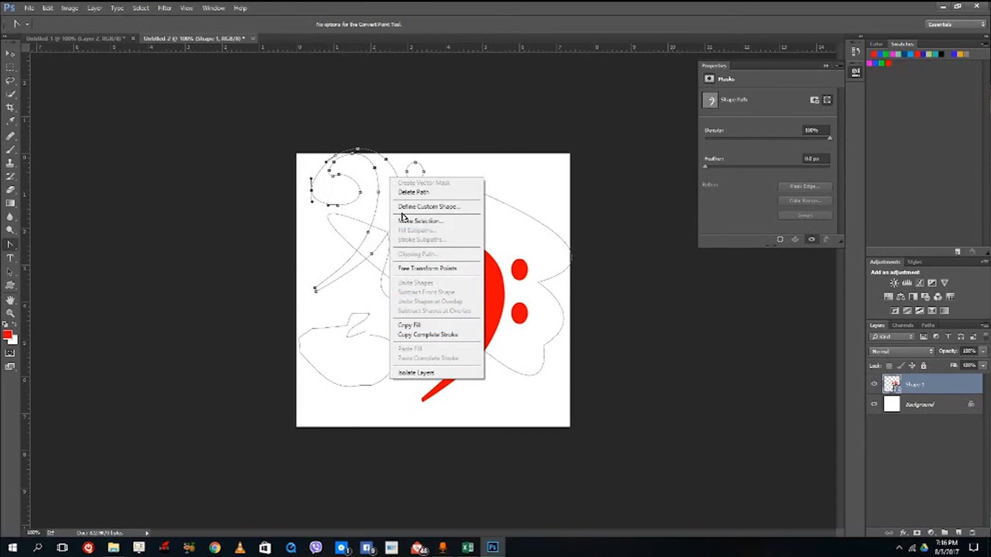
{"action": "left_click", "coordinate": [436, 208]}
{"action": "left_click", "coordinate": [599, 200]}
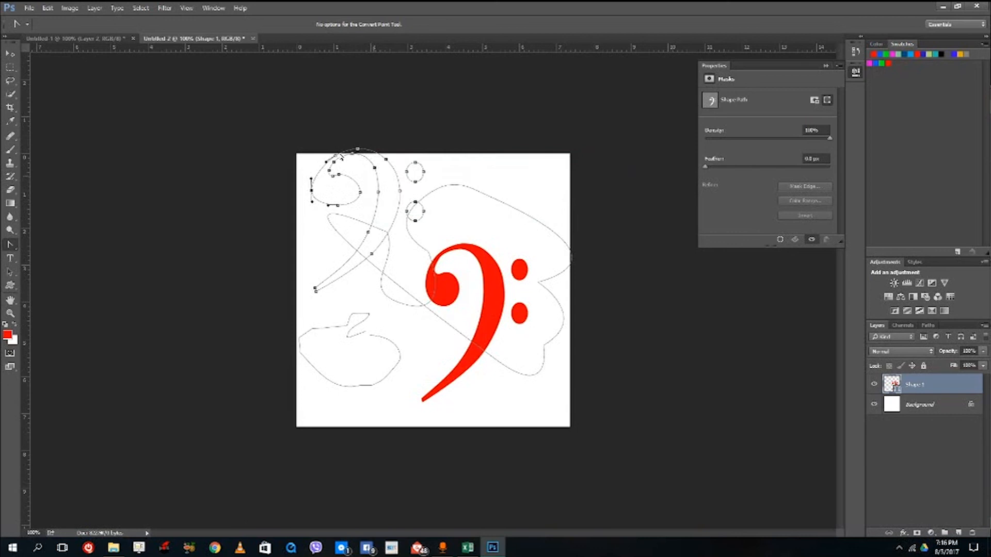
- Make a selection from the reshaped bass clef path using the Pen tool
{"action": "right_click", "coordinate": [14, 253]}
{"action": "left_click", "coordinate": [47, 244]}
{"action": "right_click", "coordinate": [381, 202]}
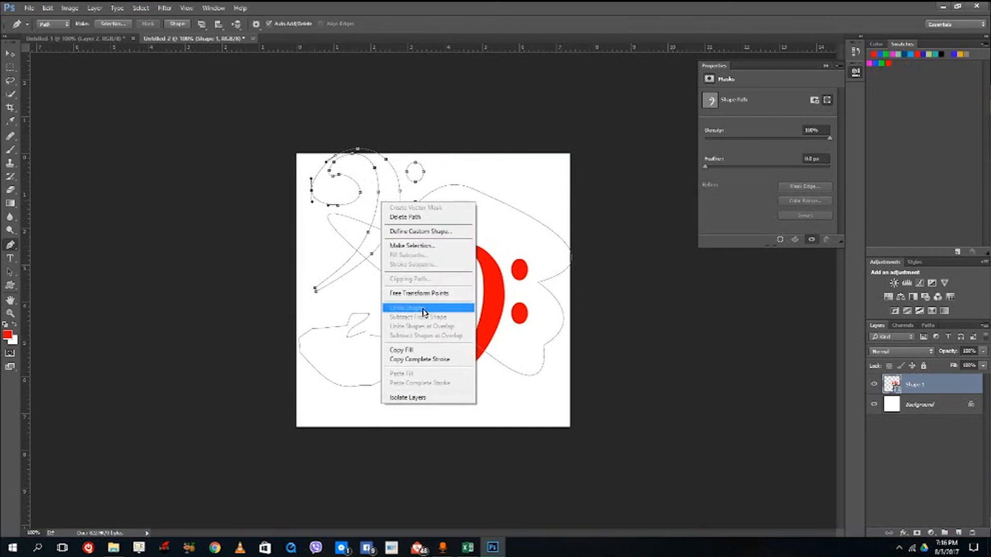
{"action": "left_click", "coordinate": [428, 246]}
{"action": "left_click", "coordinate": [551, 162]}
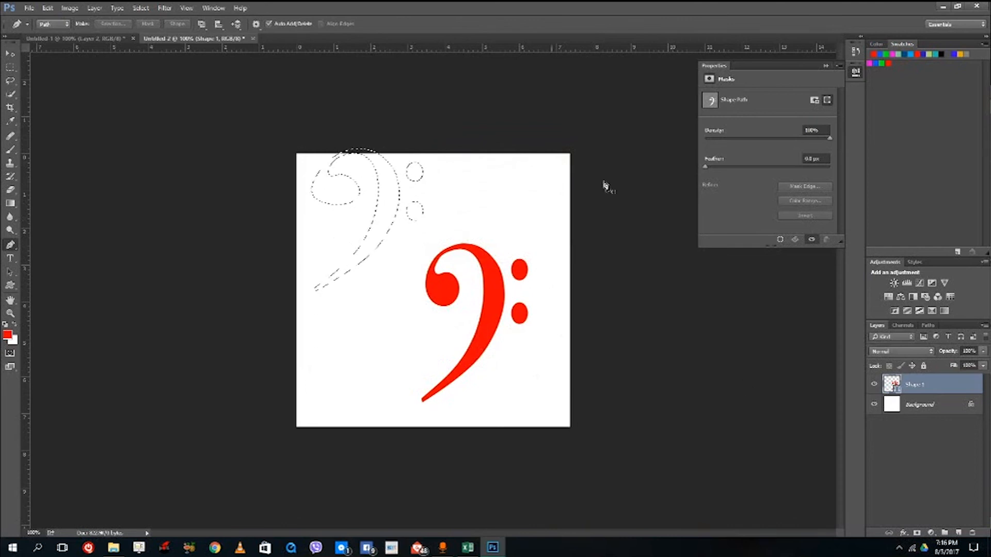
- Add a new layer and try filling the bass clef selection with the red foreground colour, undoing the fill
{"action": "left_click", "coordinate": [956, 532]}
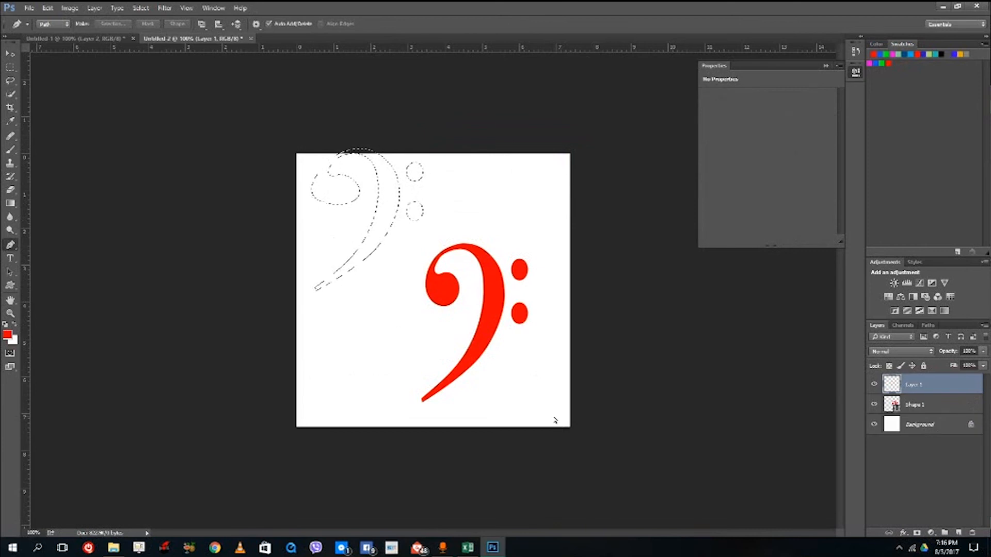
{"action": "key", "text": "alt+BackSpace"}
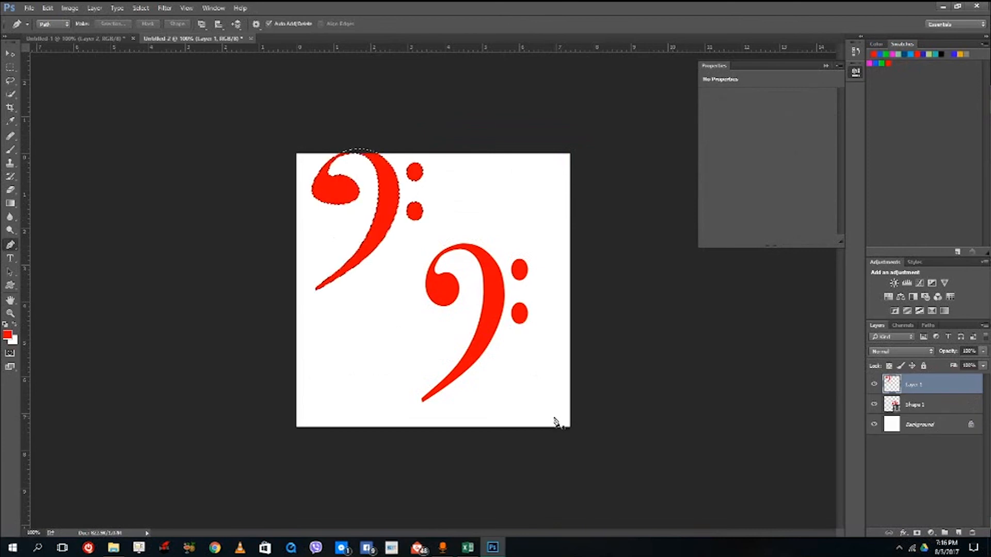
{"action": "key", "text": "ctrl+z"}
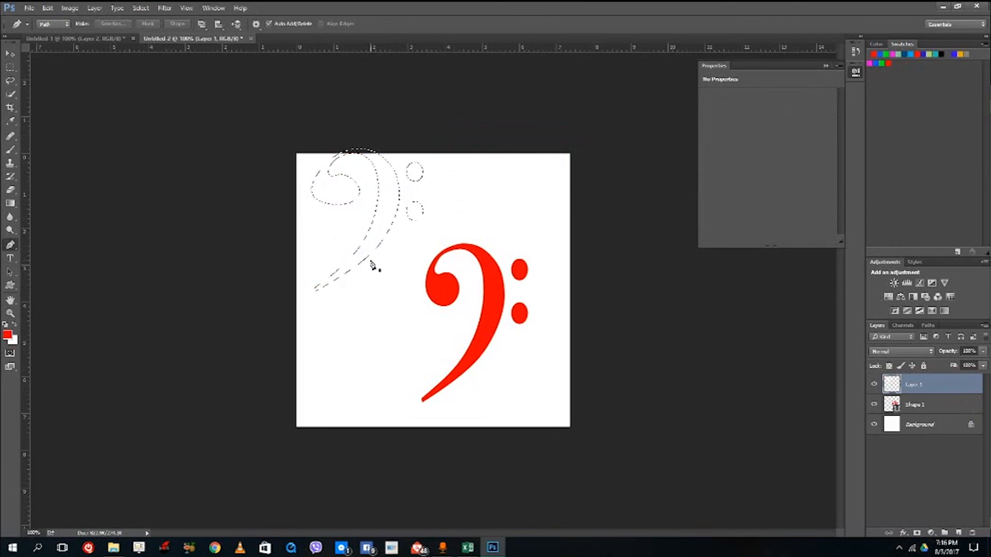